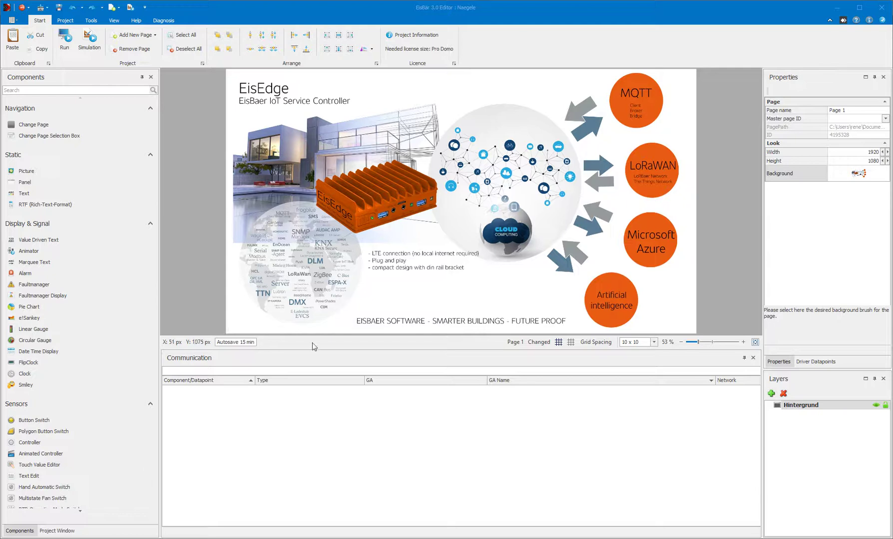
Open Page 2 from the project tree, fit it to the window, and show the Components Driver list.
left_click(57, 531)
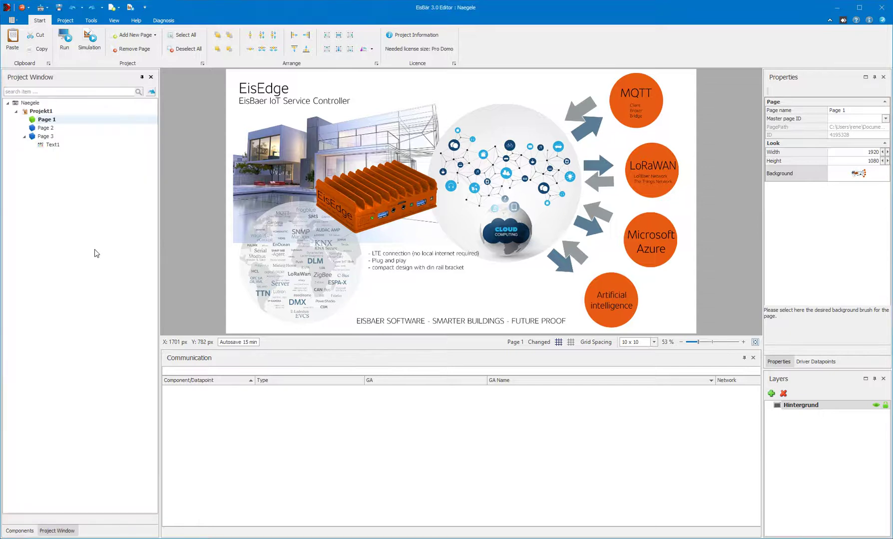
left_click(45, 128)
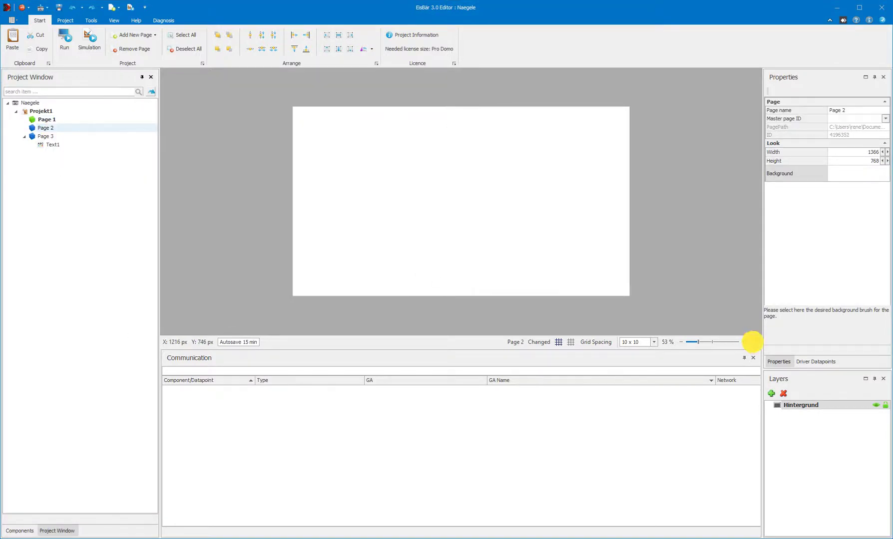
left_click(754, 342)
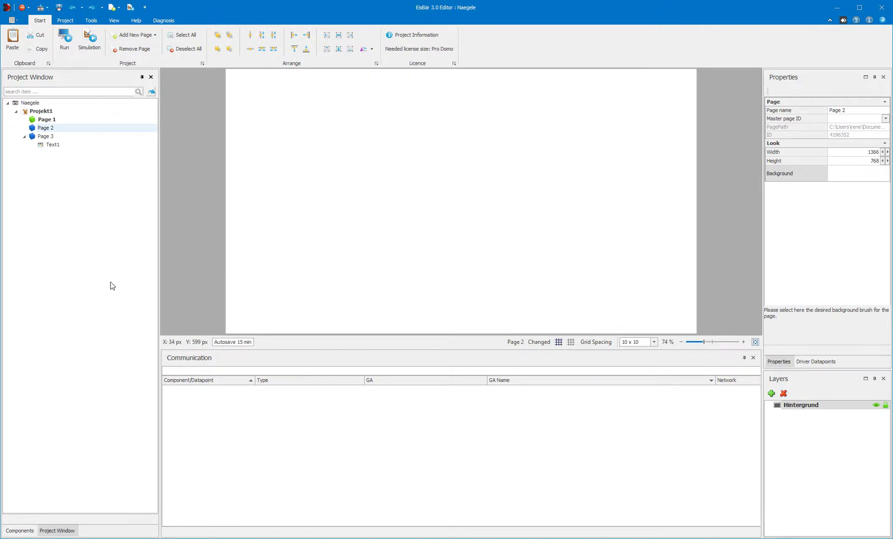
left_click(20, 531)
scroll(67, 298, "down", 20)
scroll(67, 297, "up", 3)
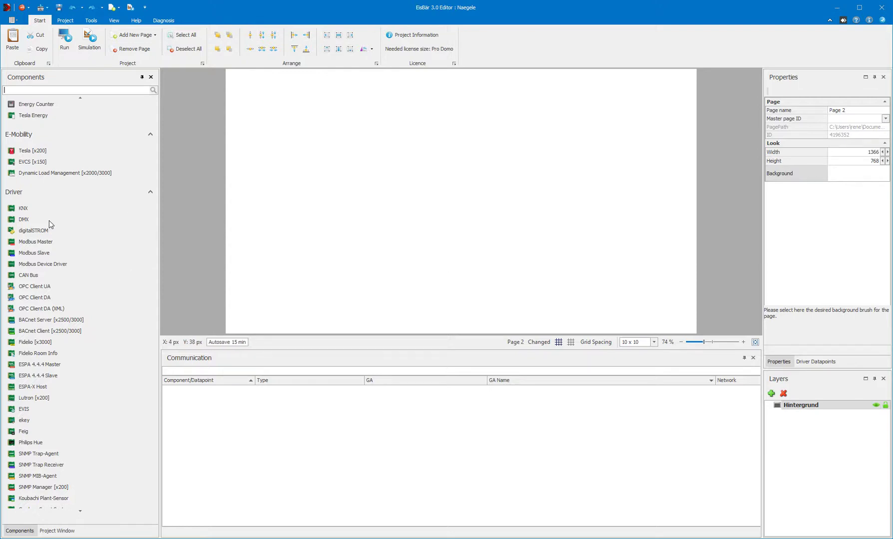
Place a KNX driver on Page 2 at X 52, Y 29 and select its 'Data points from ETS' setting.
scroll(50, 367, "down", 10)
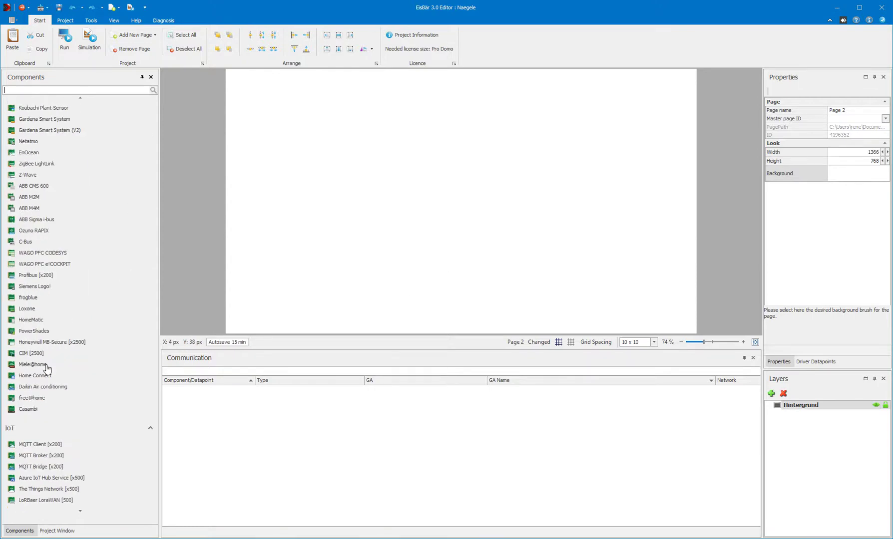
scroll(46, 368, "up", 10)
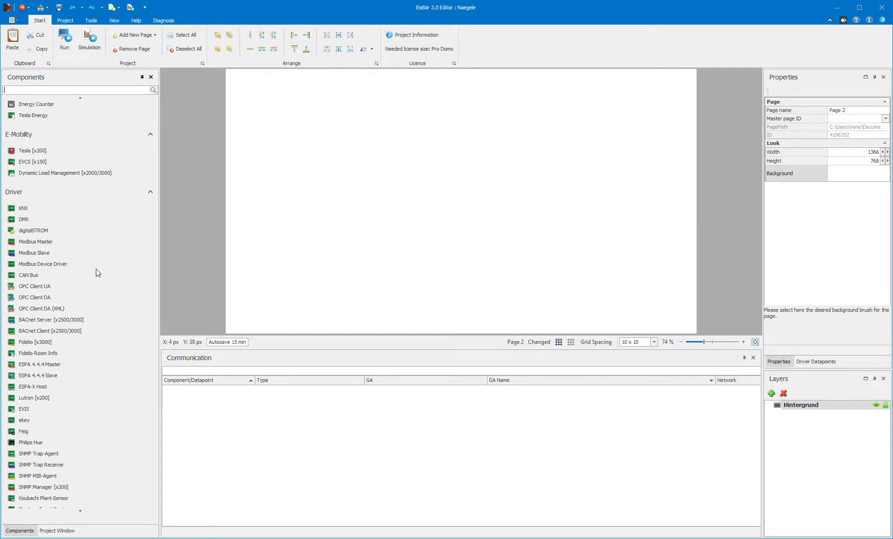
left_click_drag(22, 213, 260, 108)
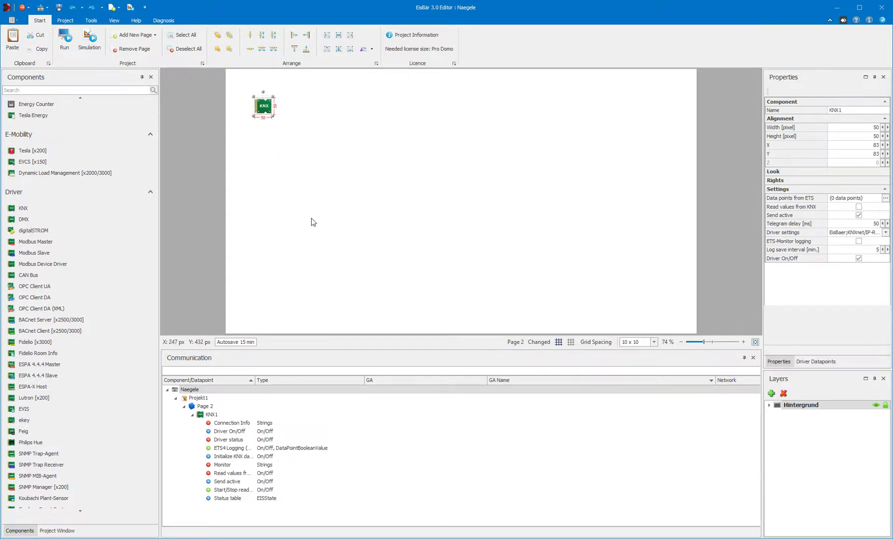
left_click_drag(265, 104, 254, 86)
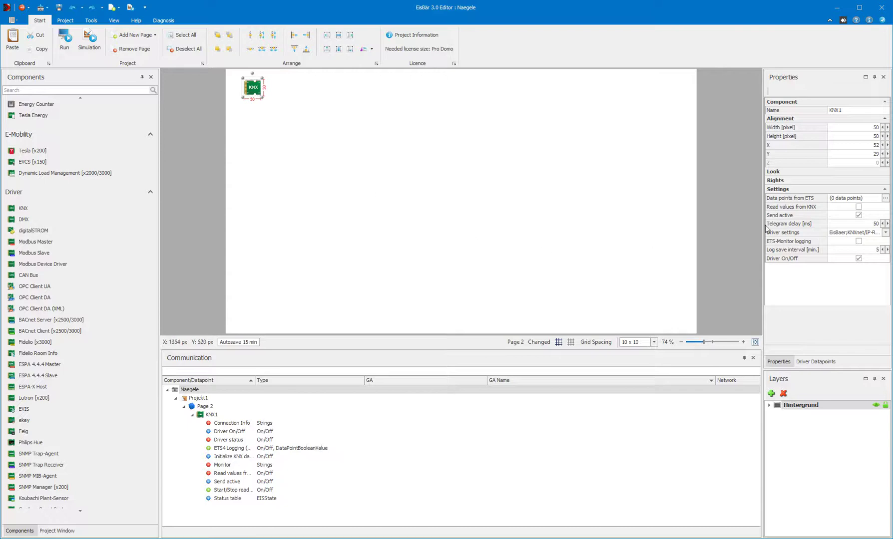
left_click(887, 198)
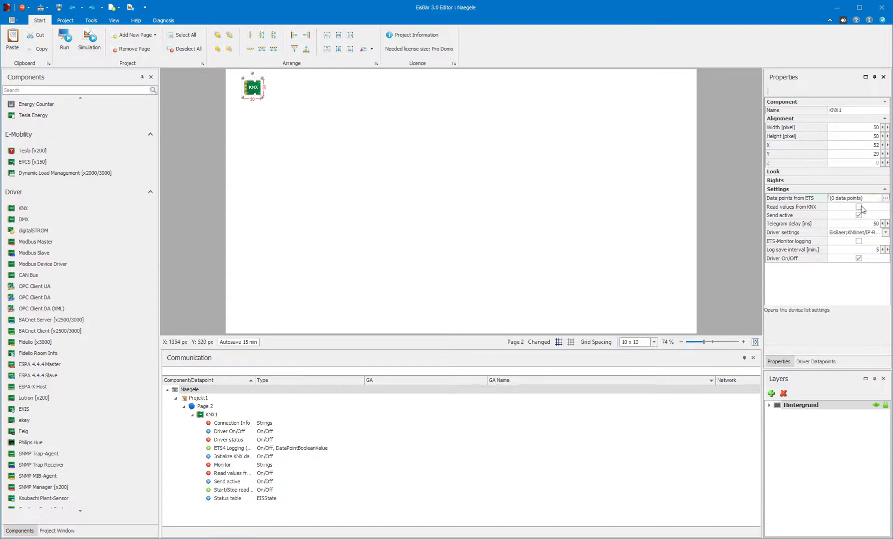
Import datapoints into KNX1 from the Demoprojekt_2020_DE_ETS5 .knxproj file via ETS5 import.
left_click(885, 199)
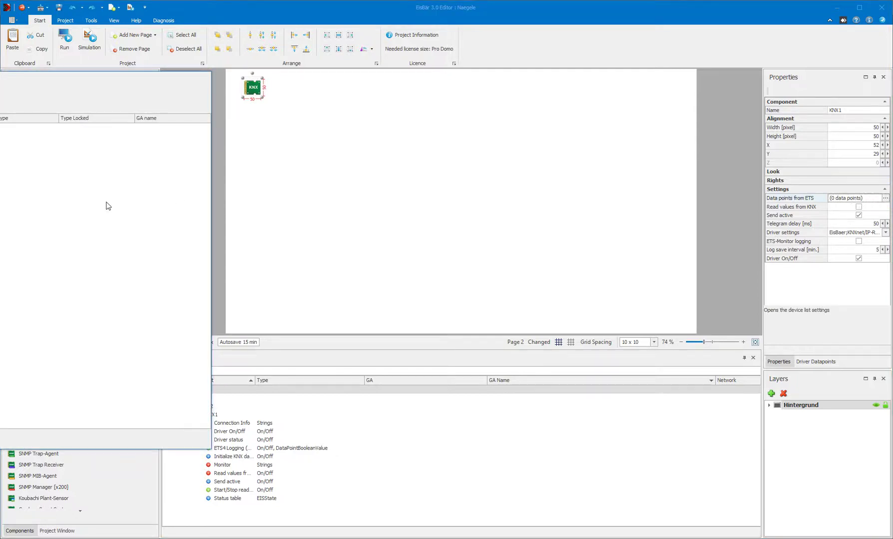
left_click_drag(0, 83, 398, 114)
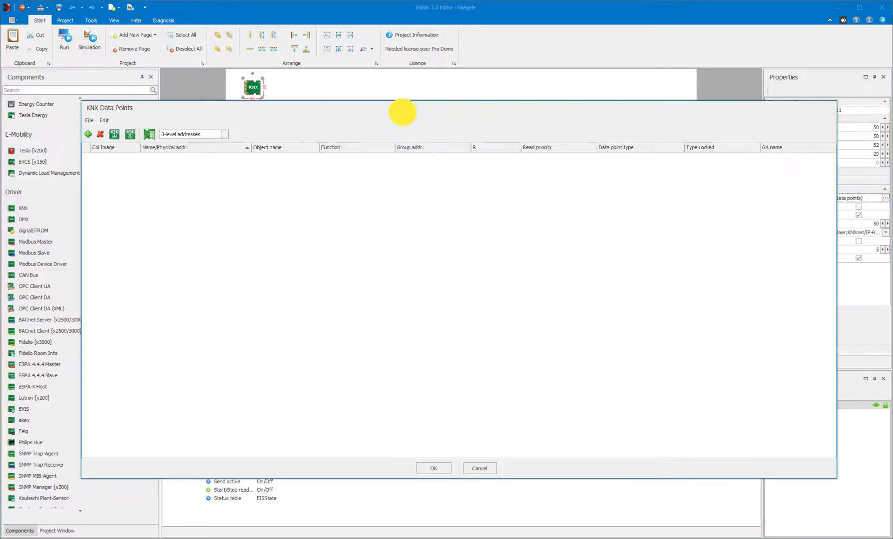
left_click(128, 136)
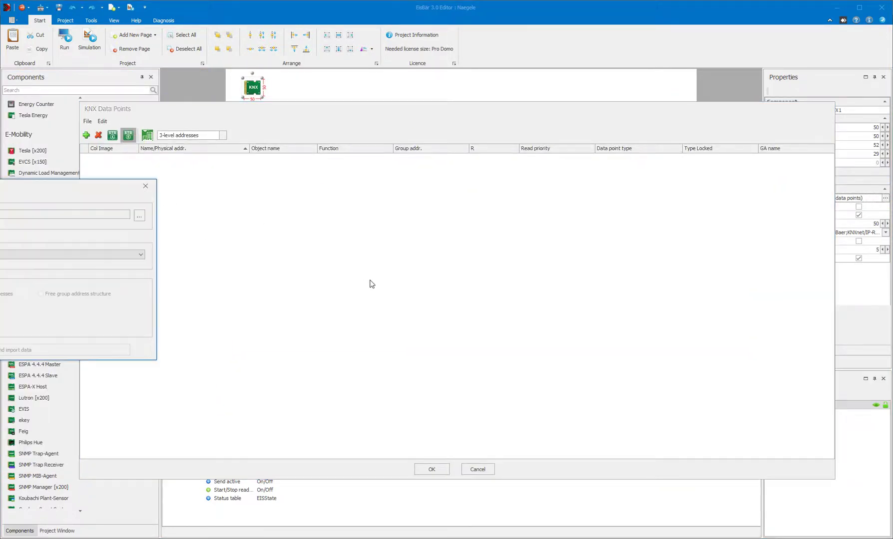
left_click(194, 315)
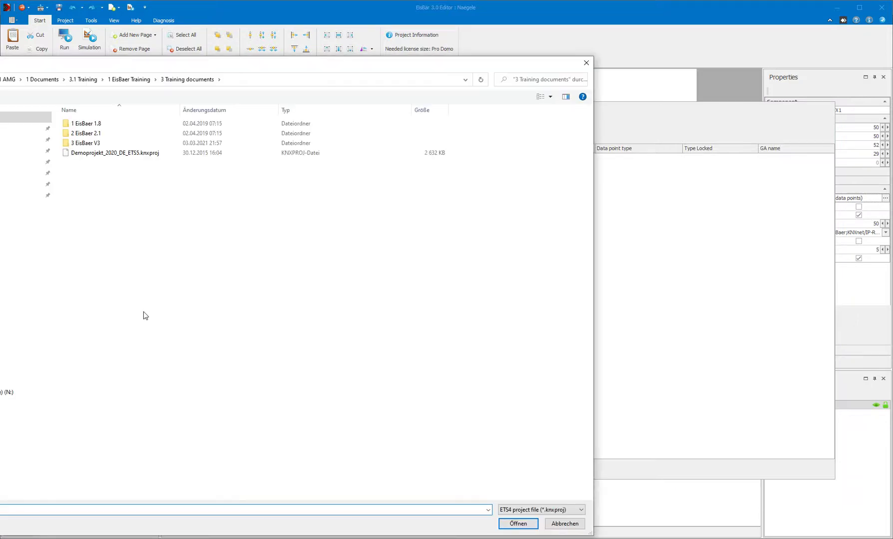
double_click(109, 152)
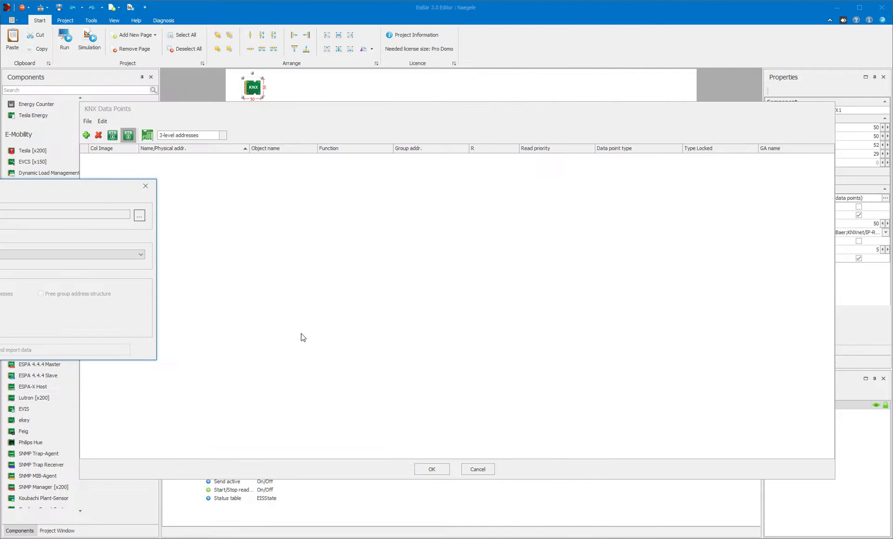
left_click(74, 349)
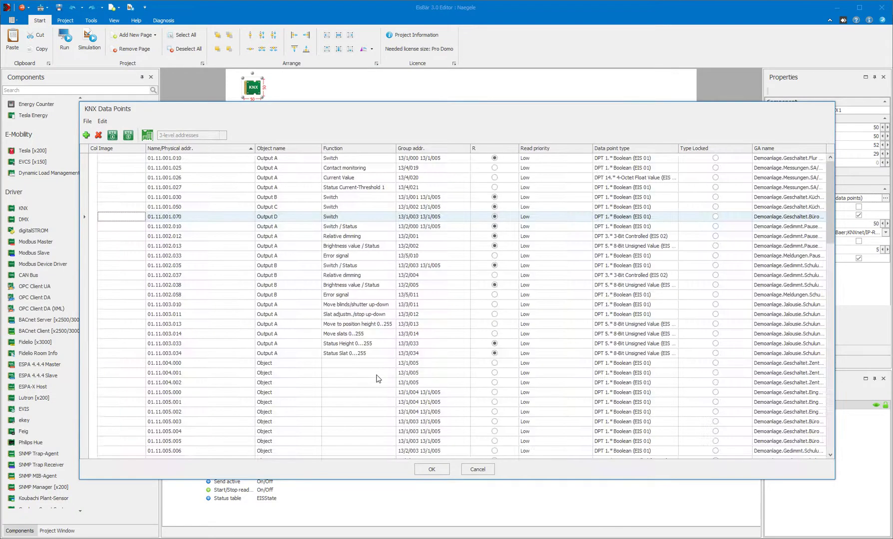
Review the 109 imported datapoints, including 01.11.006.060's group address, and accept them.
scroll(383, 306, "down", 12)
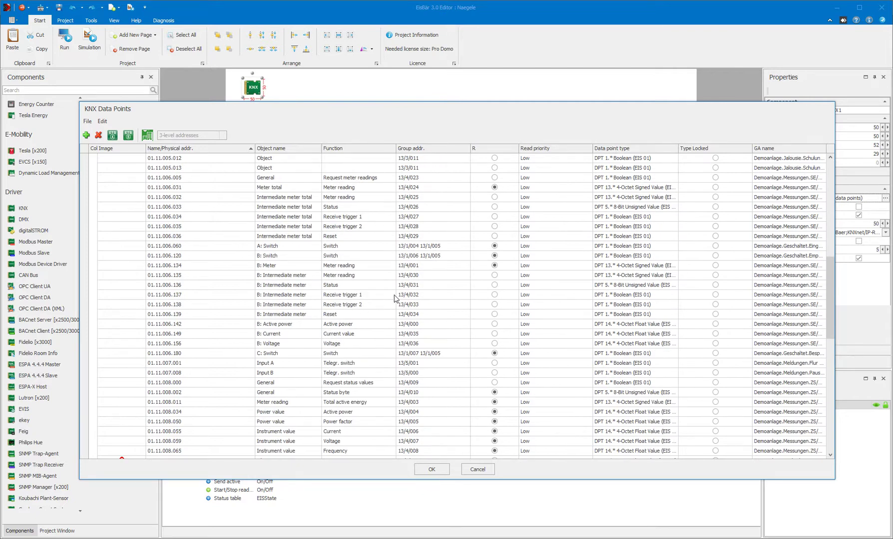
scroll(397, 299, "down", 2)
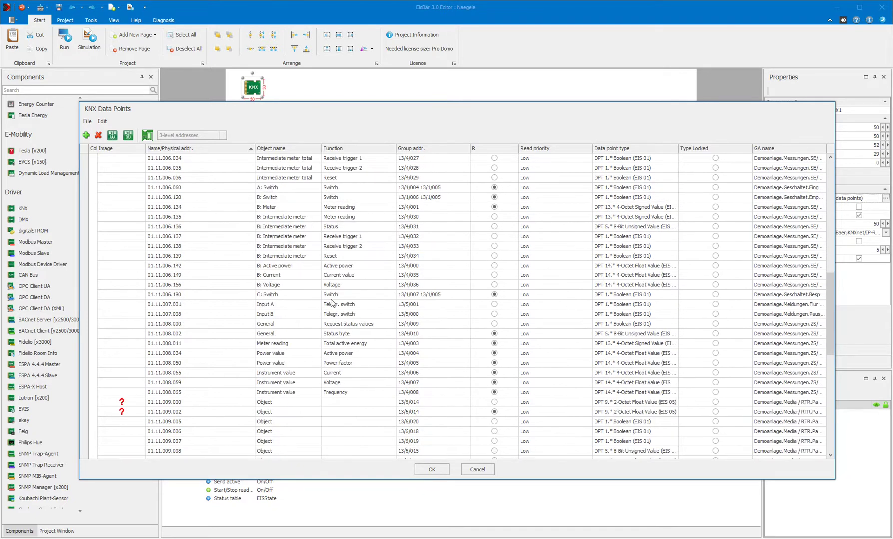
scroll(339, 300, "up", 2)
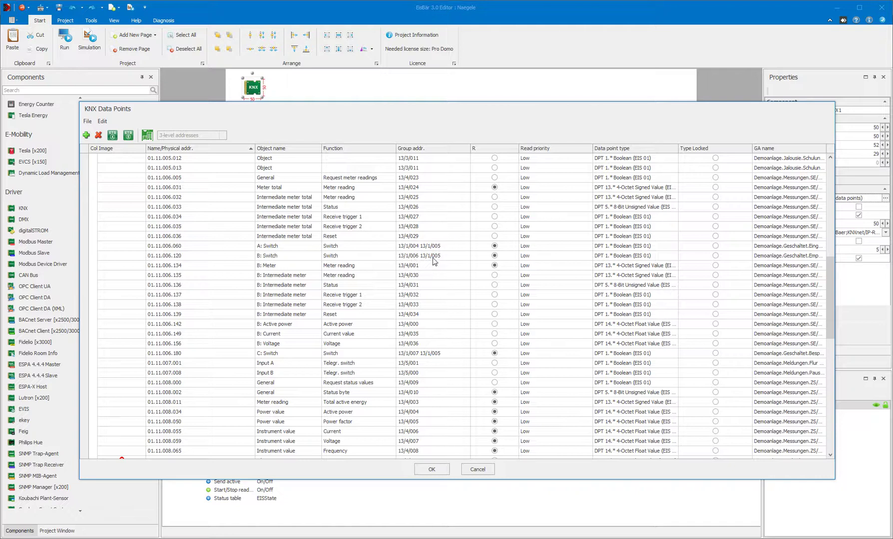
left_click(407, 247)
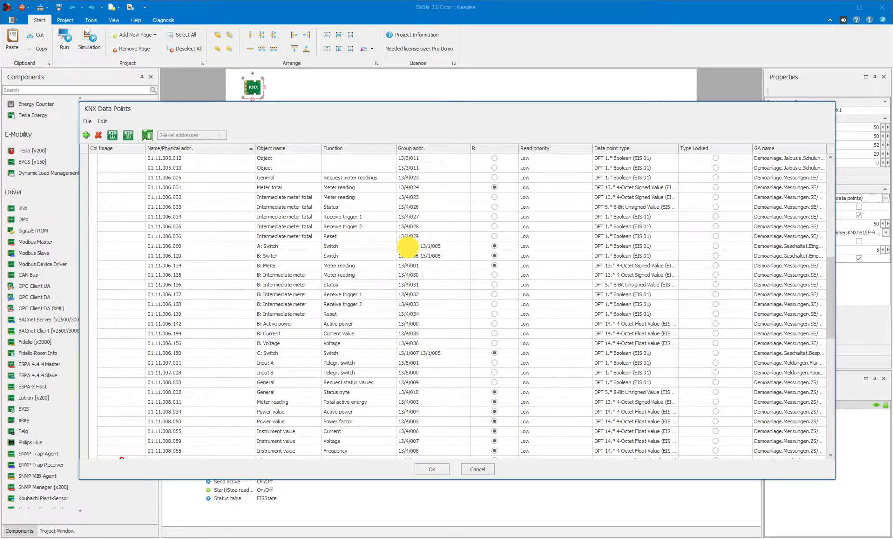
left_click(443, 245)
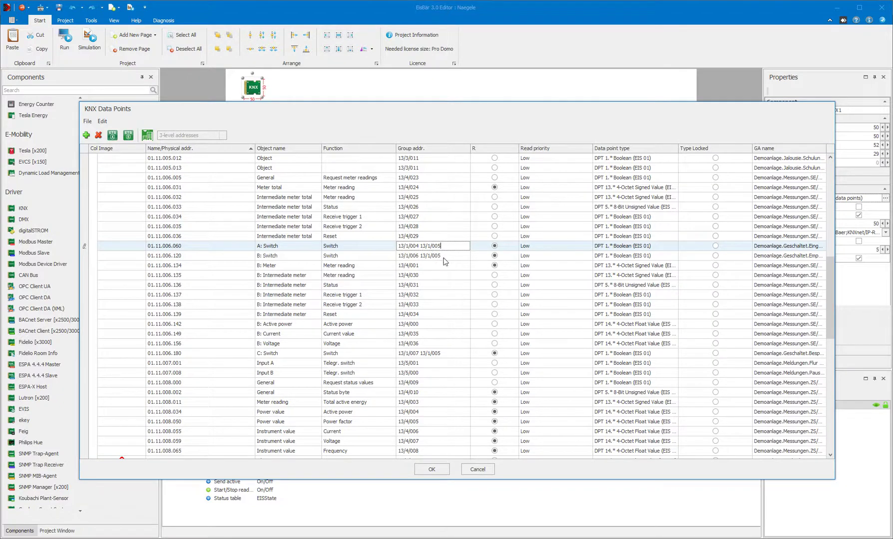
left_click(431, 469)
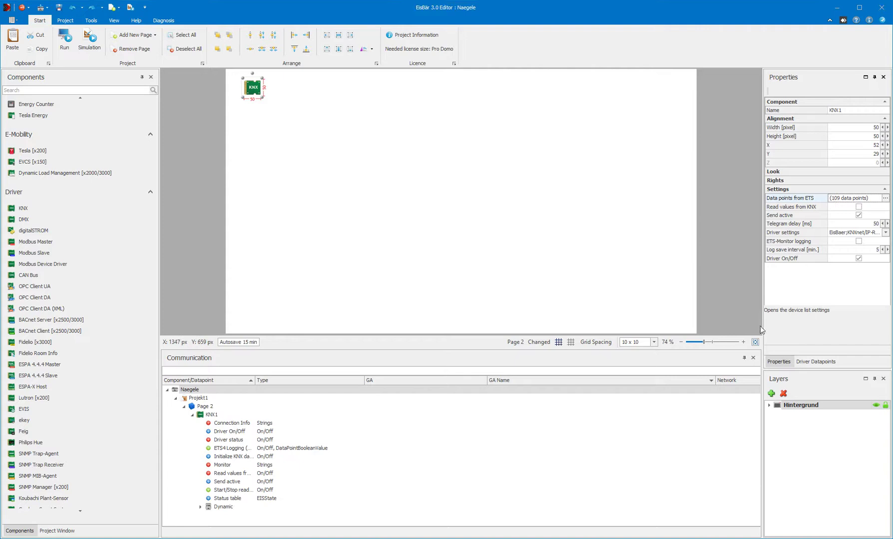
List KNX1's driver datapoints by group address, expanding 13 Demoanlage, 1 Geschaltet and 2 Gedimmt.
left_click_drag(763, 325, 686, 322)
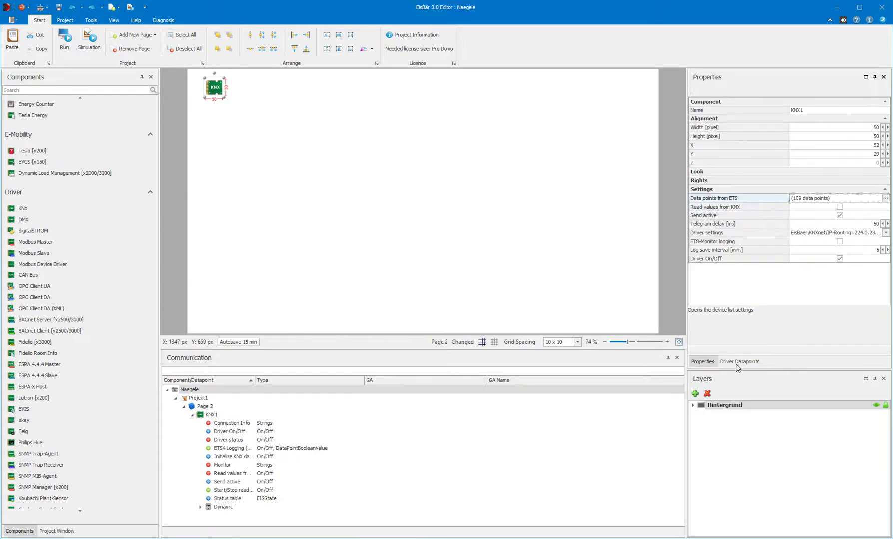
left_click(738, 361)
left_click(717, 92)
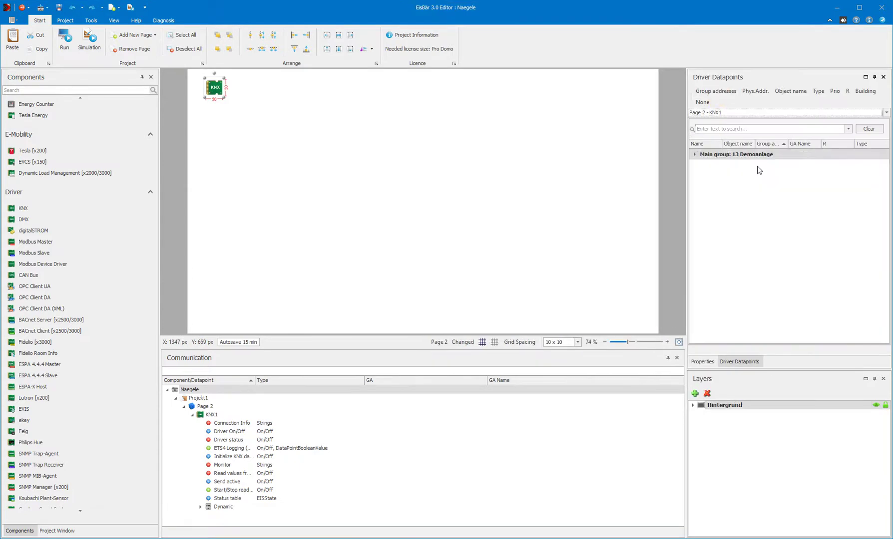
left_click(700, 165)
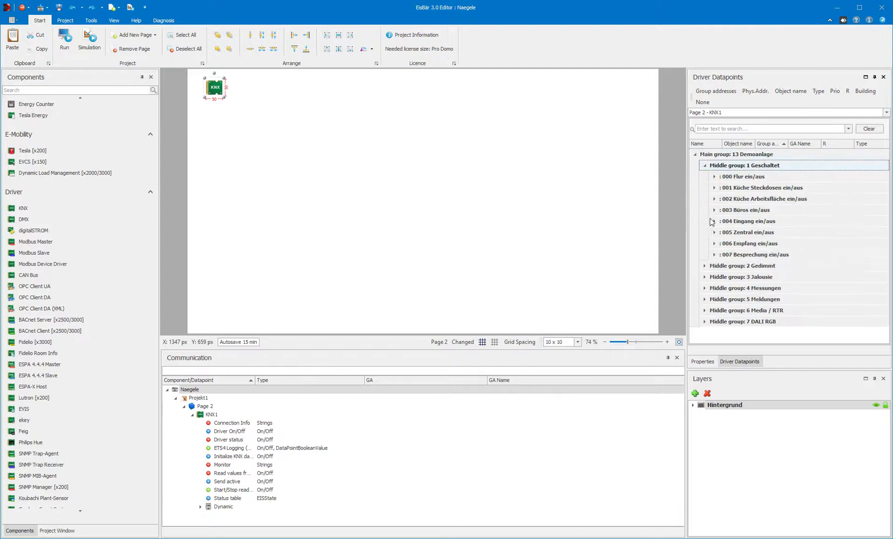
left_click(705, 264)
scroll(755, 279, "down", 2)
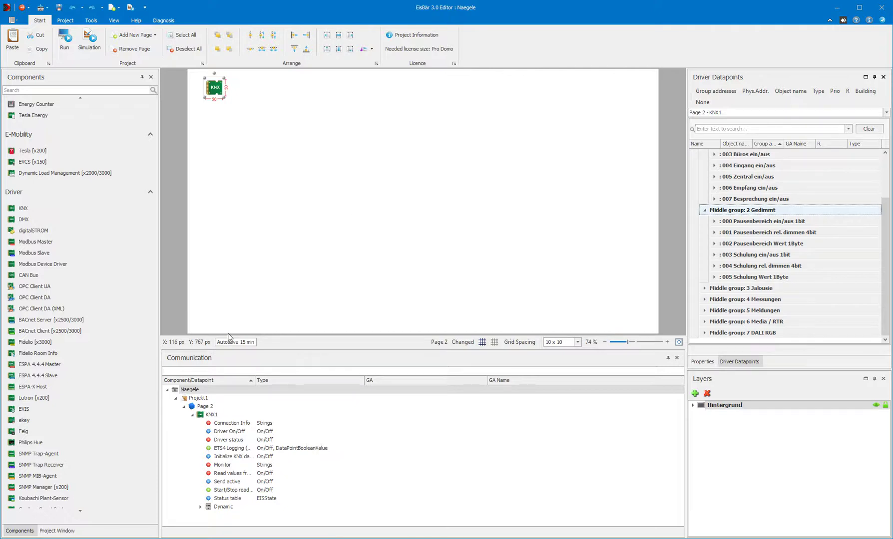
Add a BACnet Server driver beside KNX1 at X 132, Y 27 and show its properties.
left_click_drag(60, 320, 242, 87)
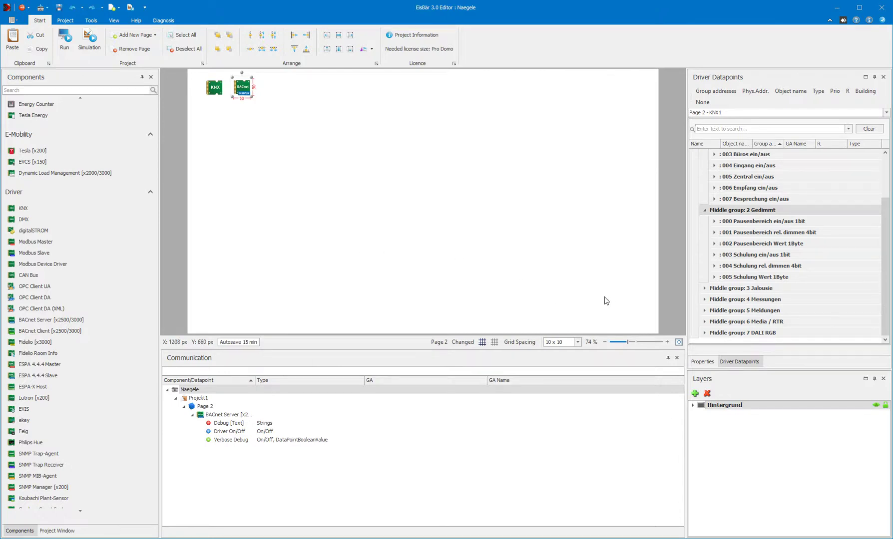
left_click(697, 362)
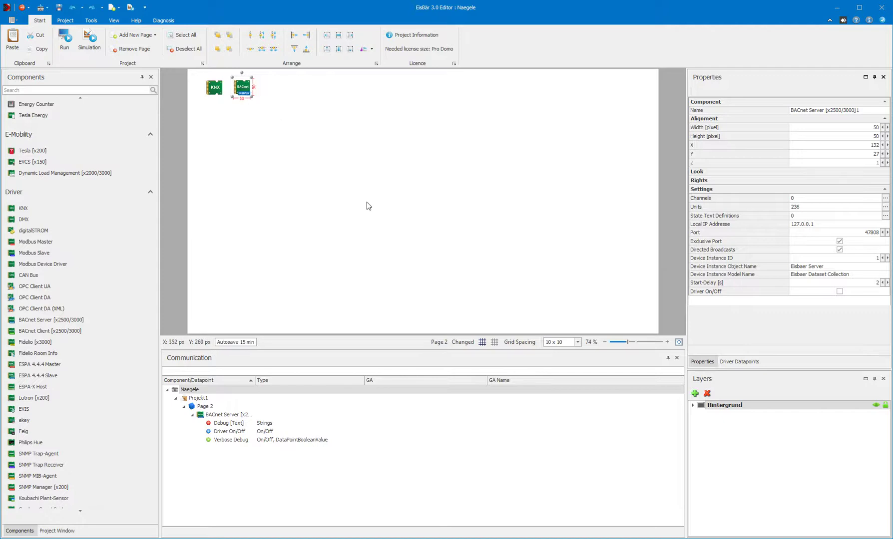
Import Fixture 1 Value, ColorTemperature and Switch from TestEDE.csv as the BACnet Server's channels.
left_click(884, 197)
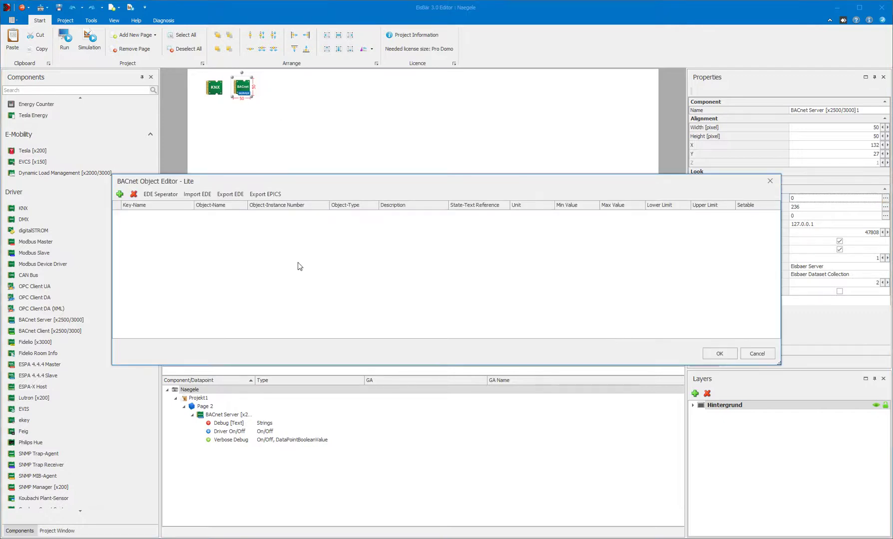
left_click(202, 194)
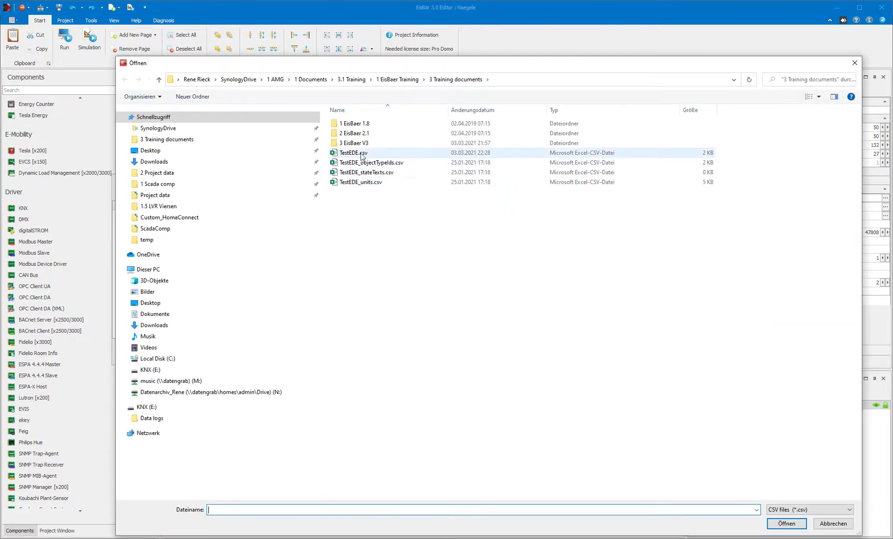
double_click(360, 152)
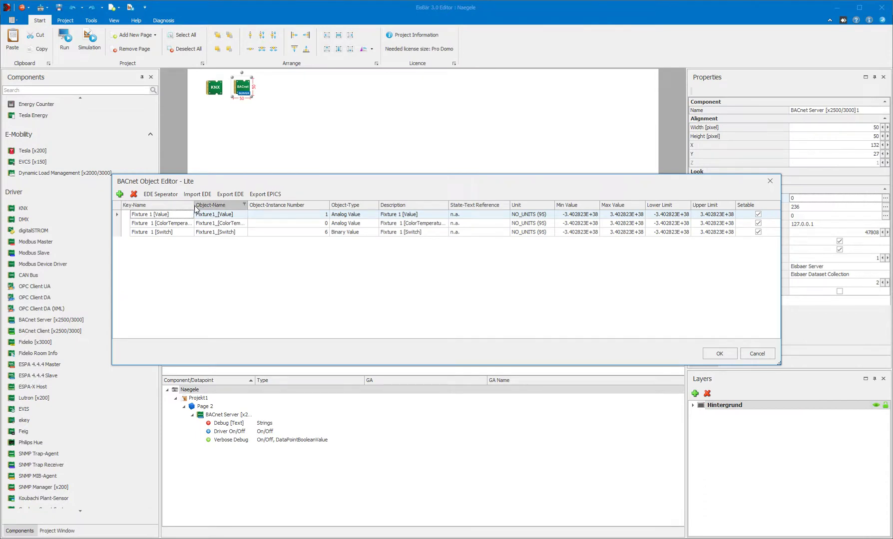
left_click_drag(194, 209, 218, 209)
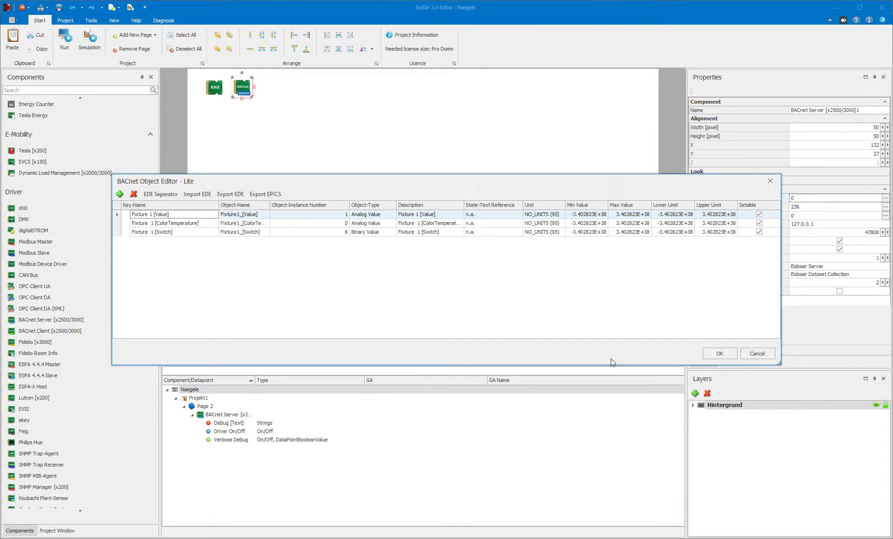
left_click(719, 353)
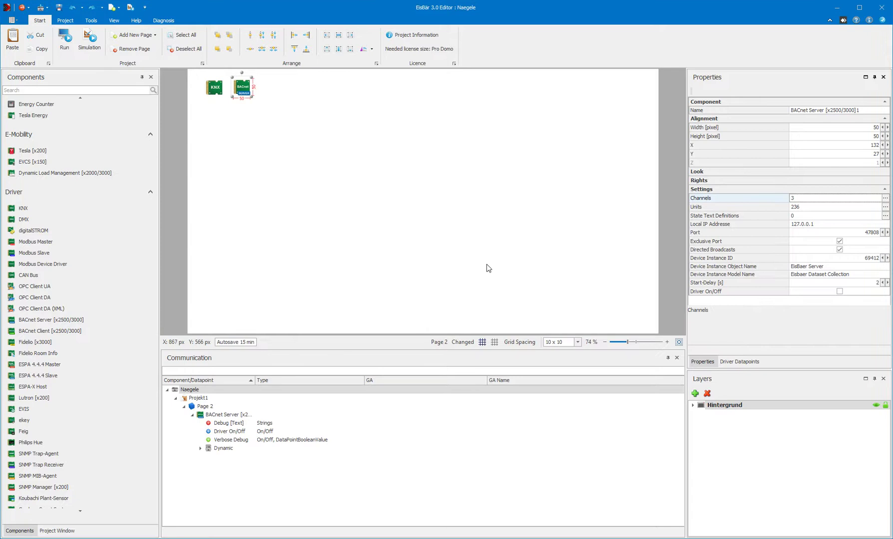
Enlarge the Communication panel, expand the Dynamic node and auto-fit the Component/Datapoint column.
left_click_drag(285, 348, 287, 303)
left_click(200, 400)
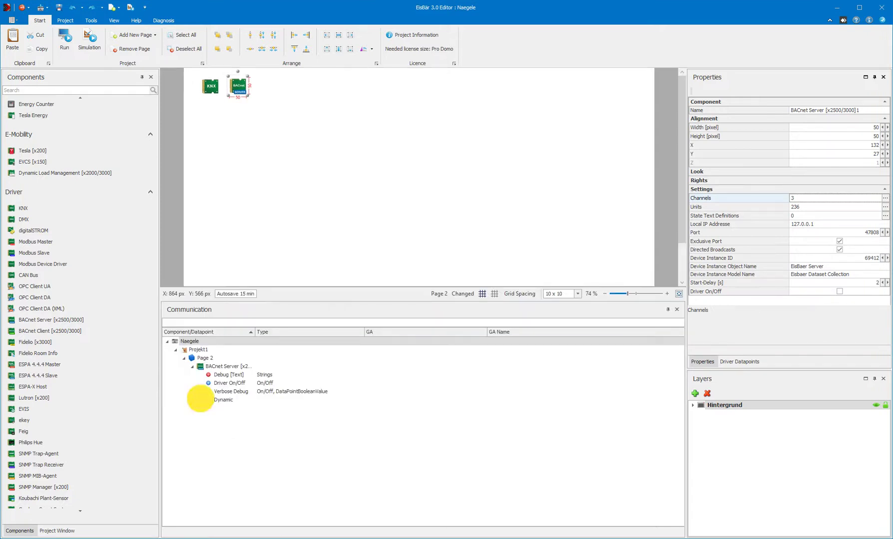
double_click(254, 337)
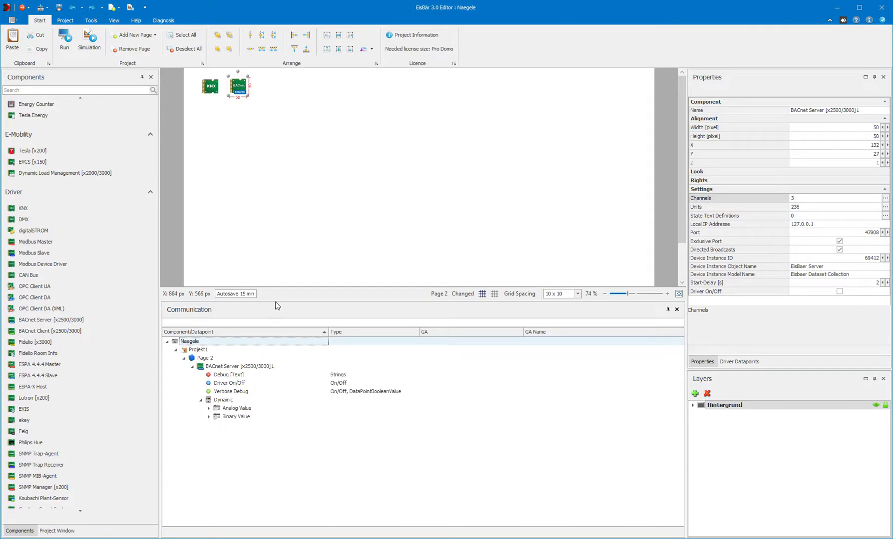
left_click_drag(277, 306, 282, 186)
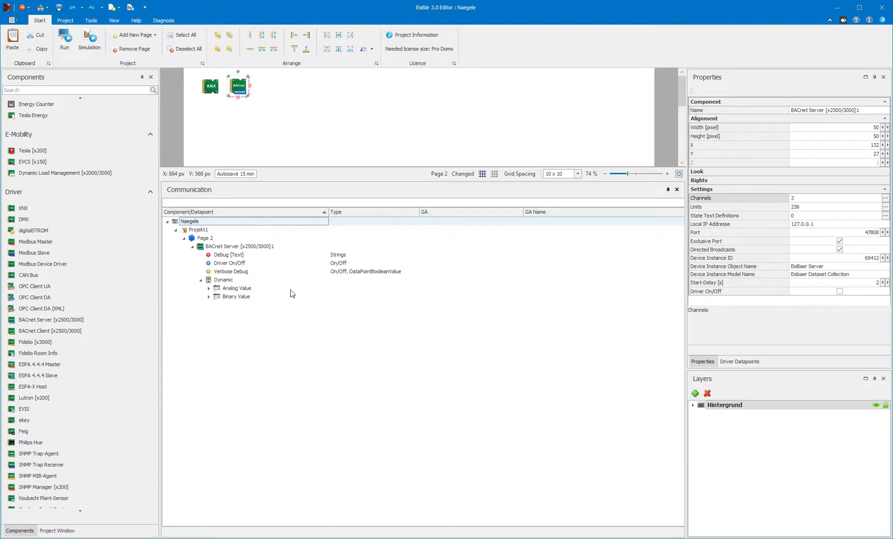
Expand Analog Value, Binary Value and the three Fixture1 objects, then list the driver datapoints.
left_click(209, 288)
left_click(209, 313)
left_click(218, 322)
left_click(217, 322)
left_click(217, 305)
left_click(217, 297)
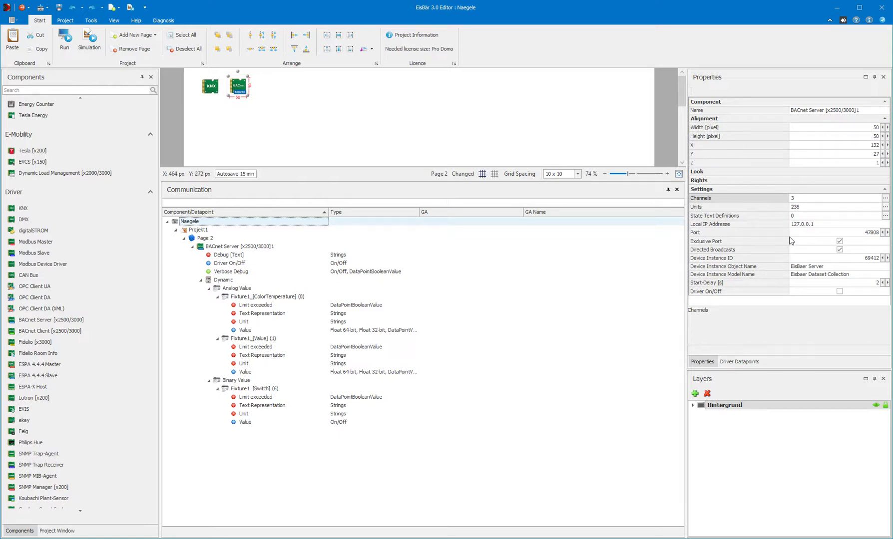
left_click(744, 363)
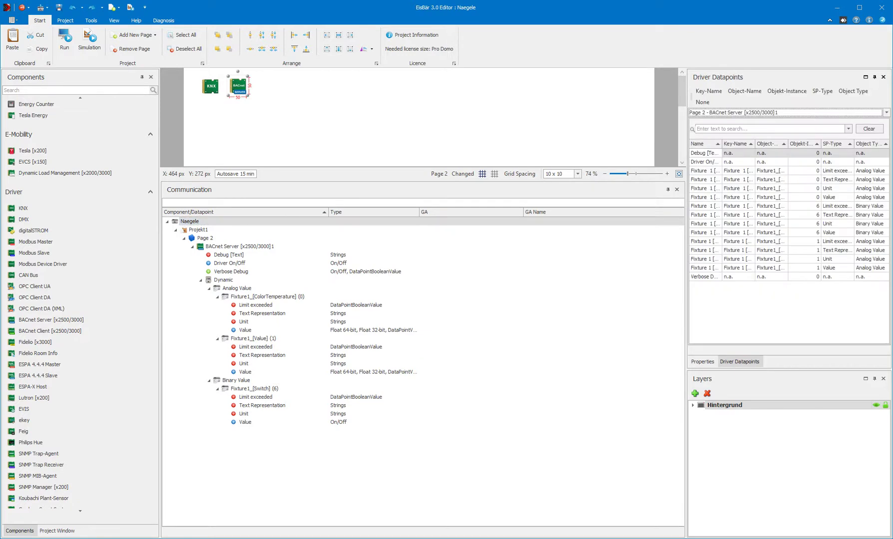
List KNX1's group addresses and link Flur ein/aus (13/1/000) to Fixture1_[Switch].
left_click(710, 116)
left_click(714, 124)
left_click(713, 92)
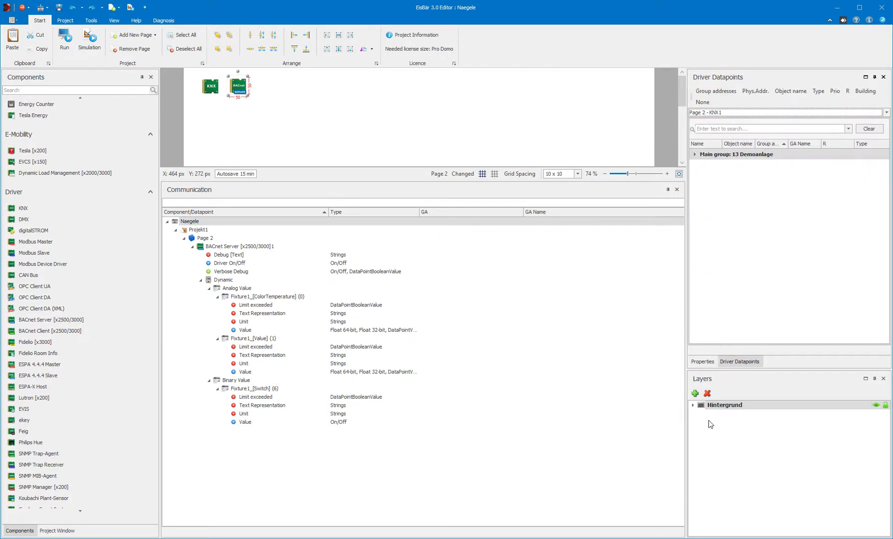
left_click(694, 154)
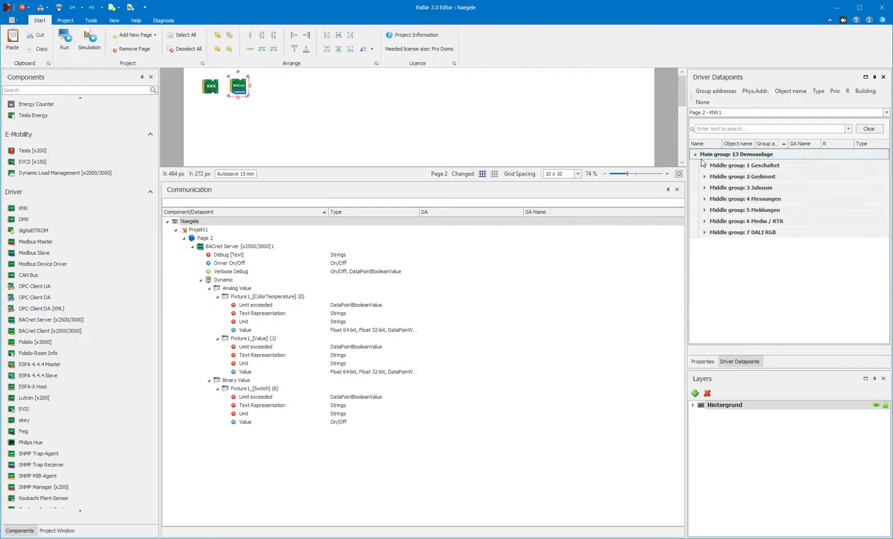
left_click(704, 165)
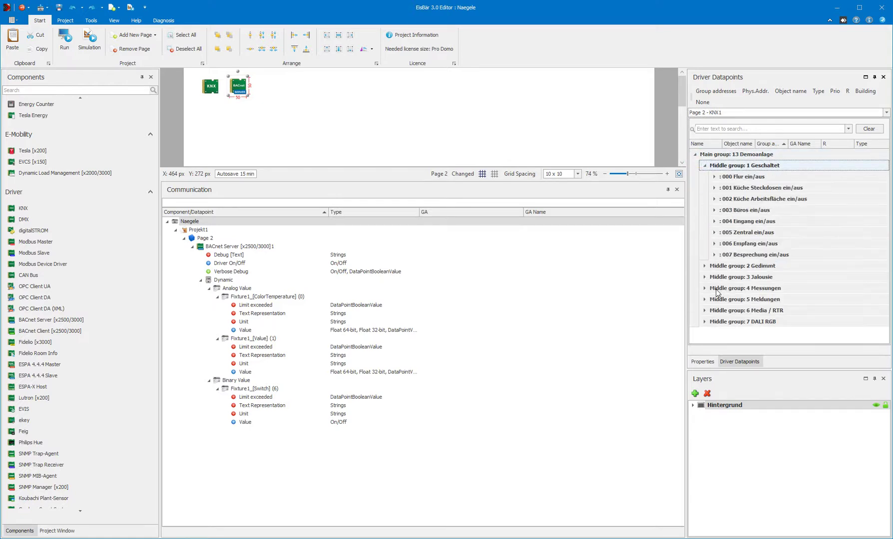
left_click_drag(748, 177, 268, 438)
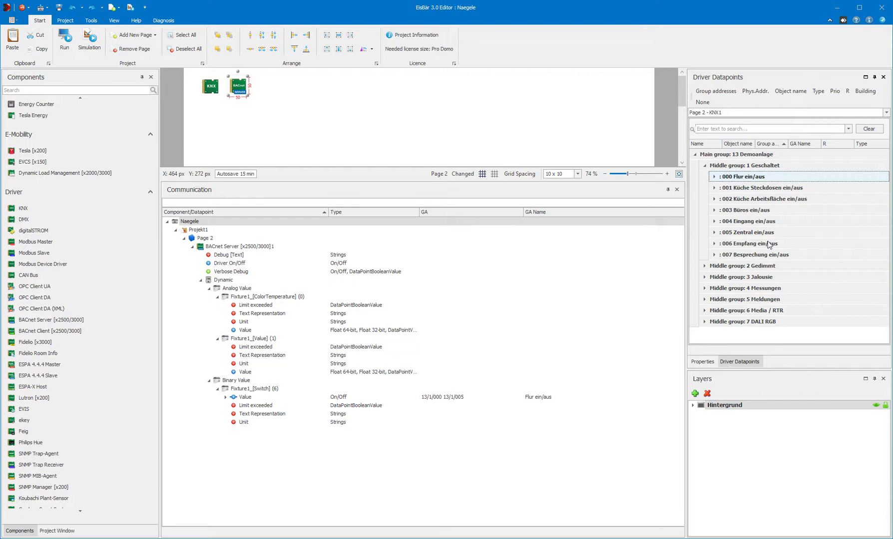
Link Pausenbereich Wert 1Byte (13/2/002) to Fixture1_[Value] and Rot gesamt Wert (13/7/001) to ColorTemperature.
left_click(705, 267)
left_click_drag(770, 304, 236, 371)
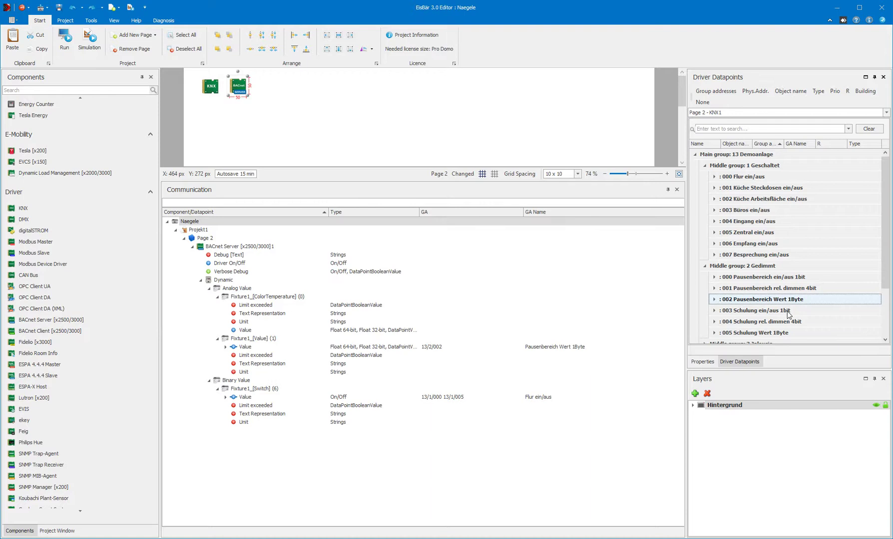
scroll(787, 313, "down", 2)
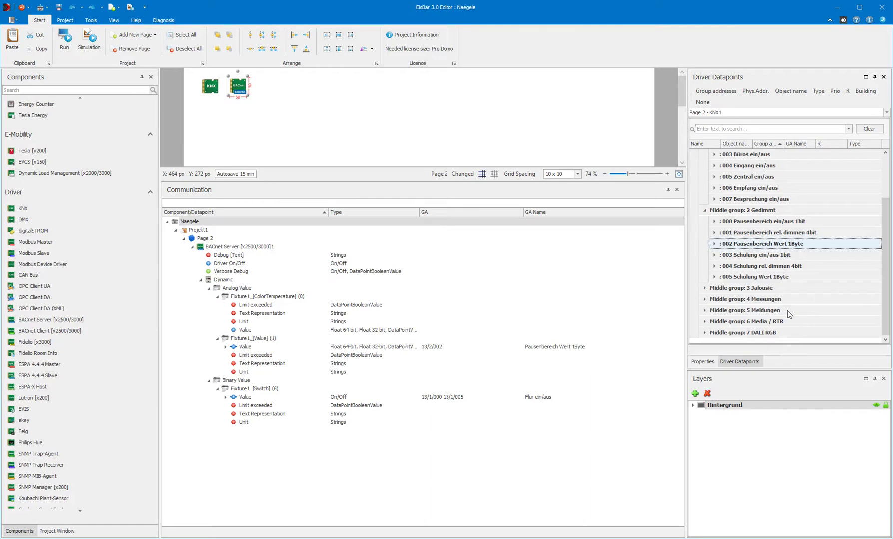
left_click(709, 290)
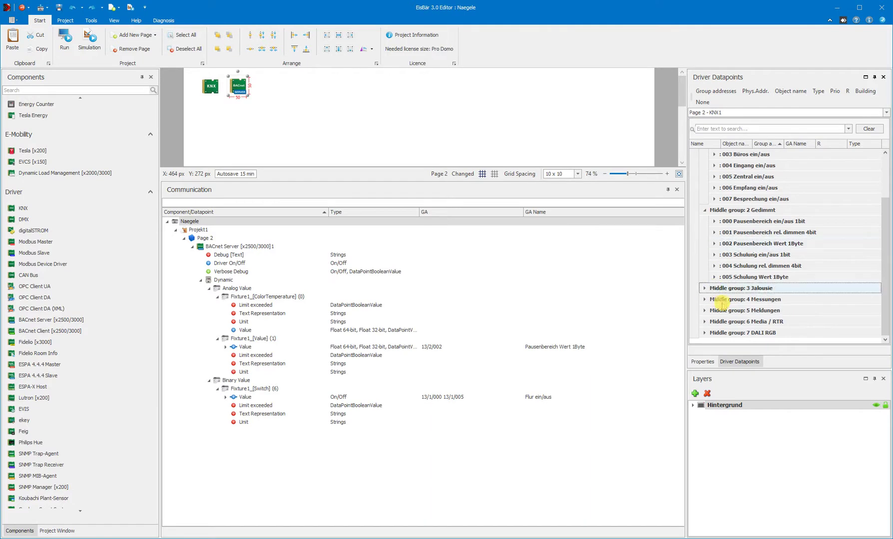
double_click(711, 334)
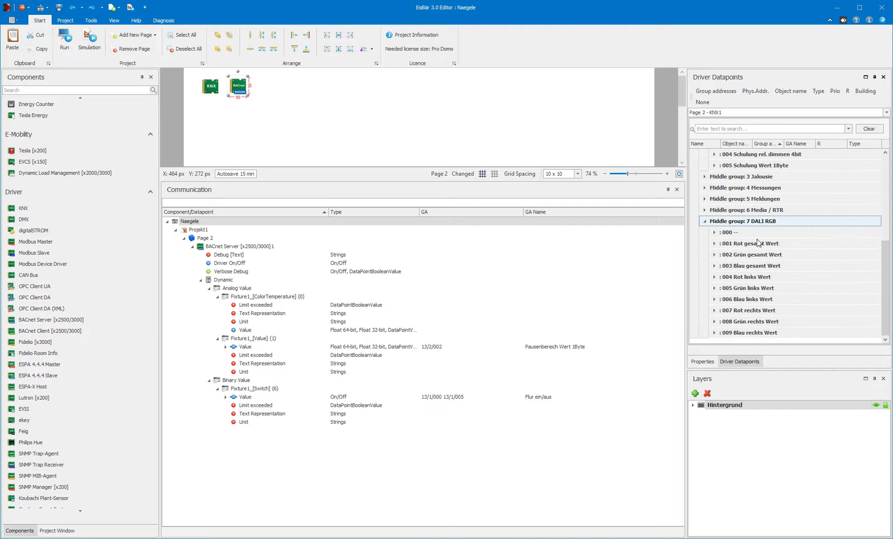
left_click_drag(757, 245, 252, 331)
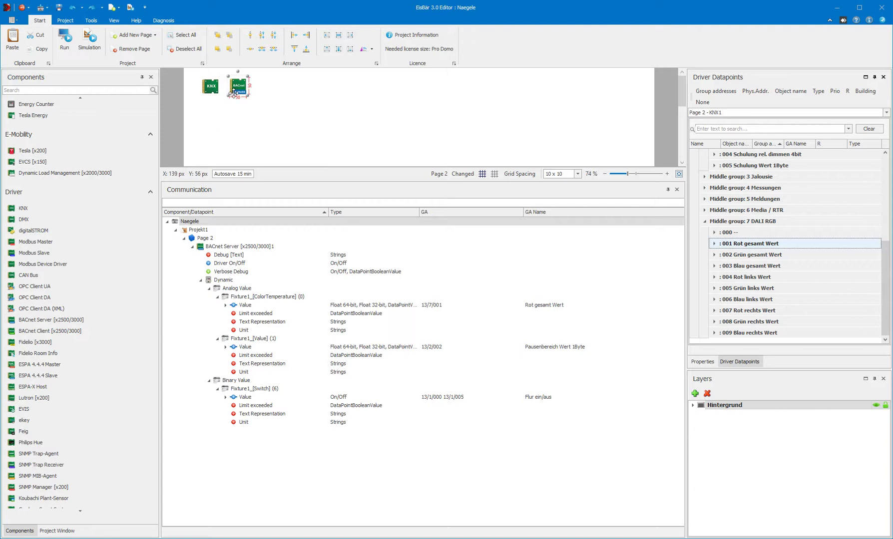
left_click(291, 126)
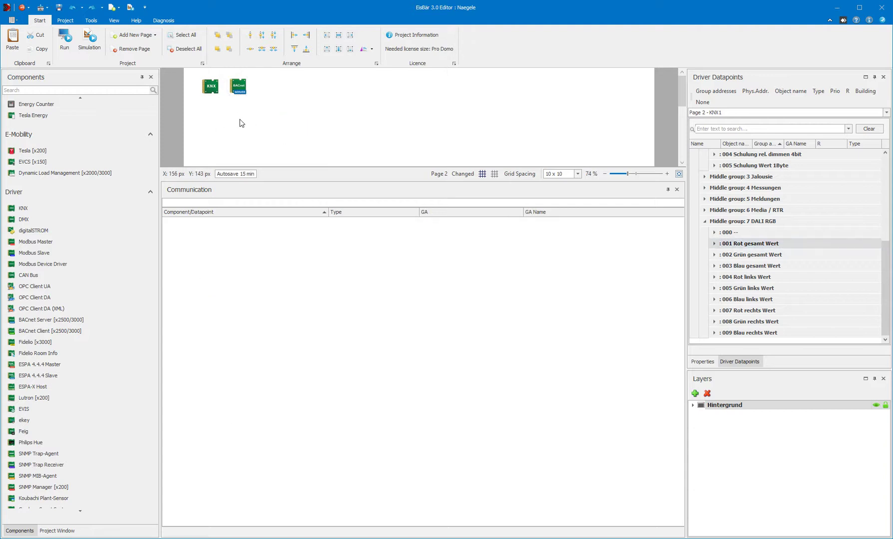
left_click(701, 361)
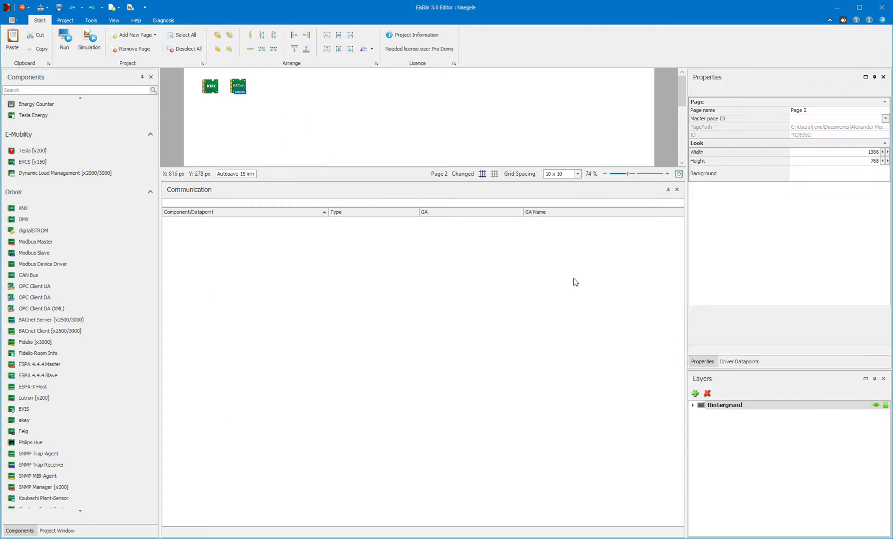
left_click(211, 86)
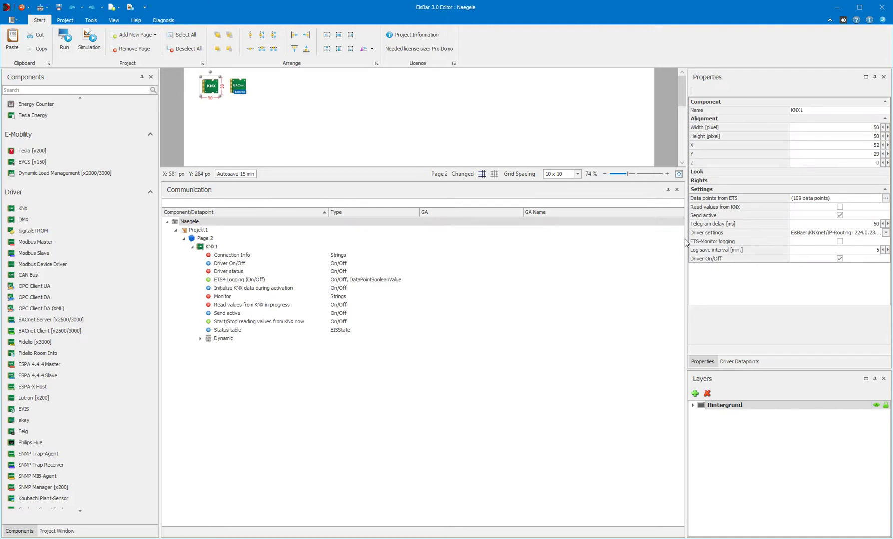
left_click(885, 232)
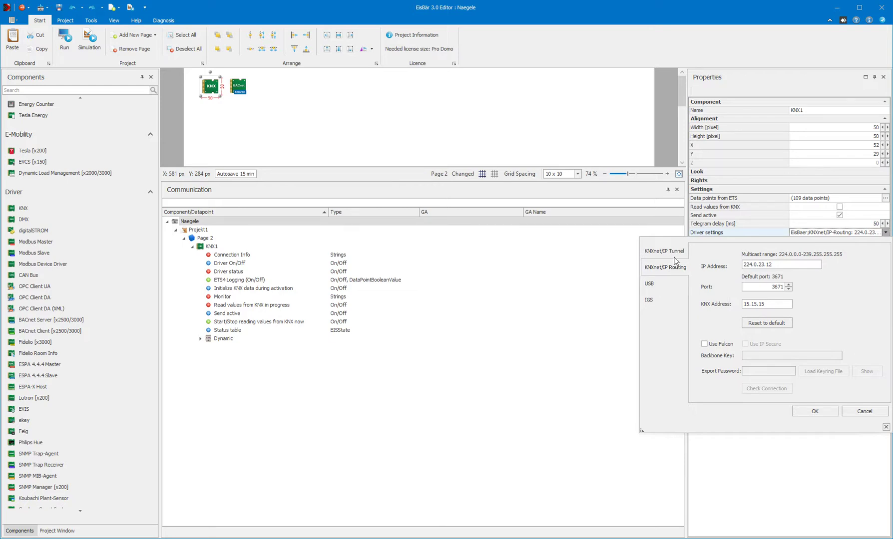
left_click(664, 251)
left_click(667, 271)
left_click(853, 412)
left_click(239, 83)
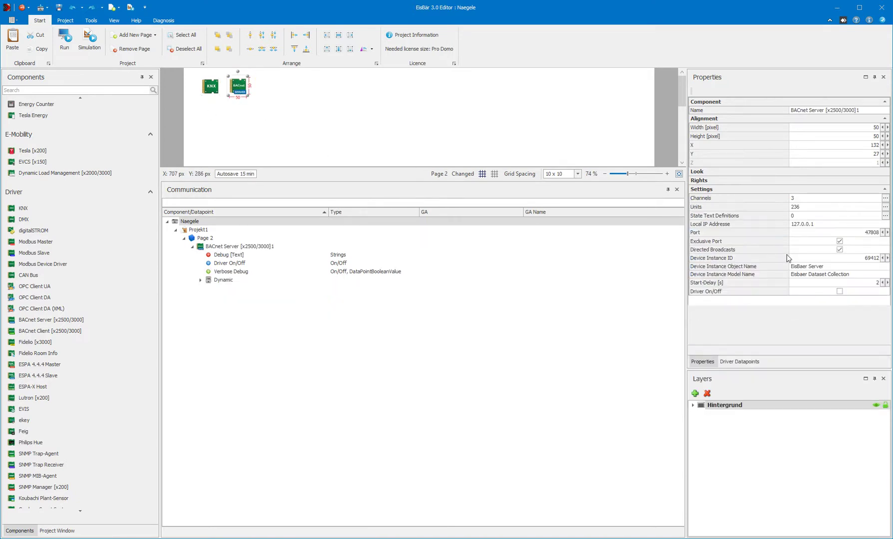
left_click(810, 226)
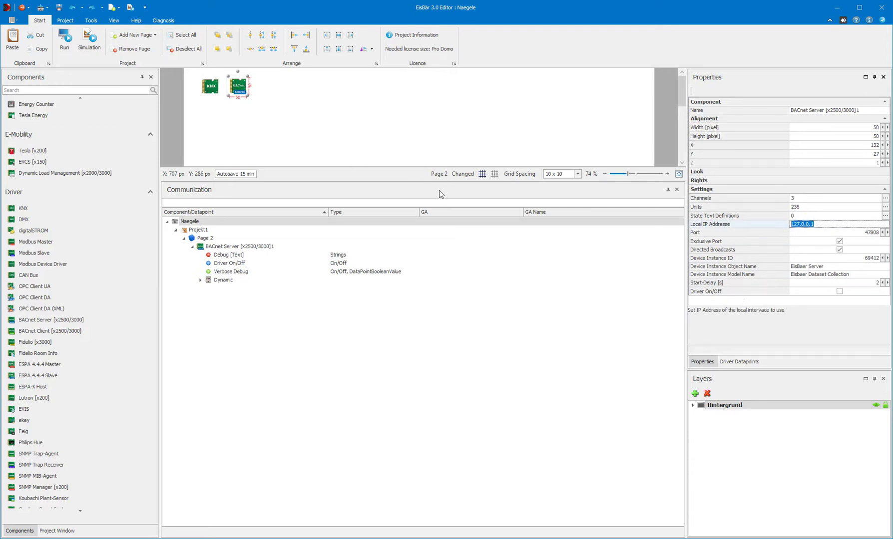
left_click(433, 130)
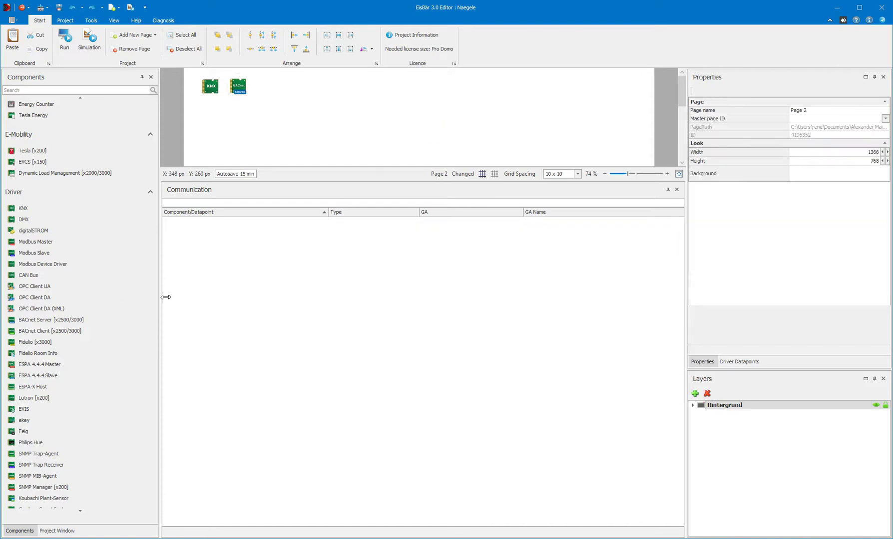
Drop a Modbus Master 1 driver on Page 2 and load three Fixture_1 channels from Modbus_Datapunkte.xml.
left_click_drag(37, 242, 265, 95)
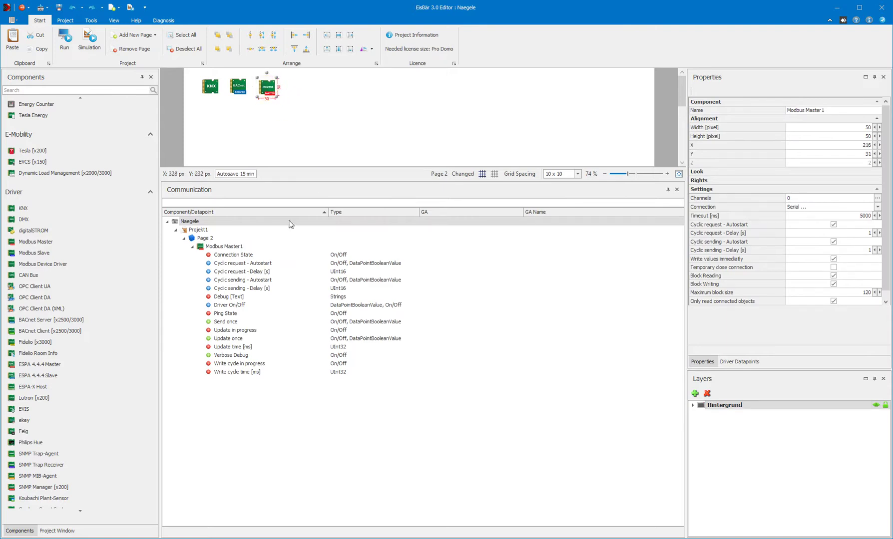
left_click(878, 198)
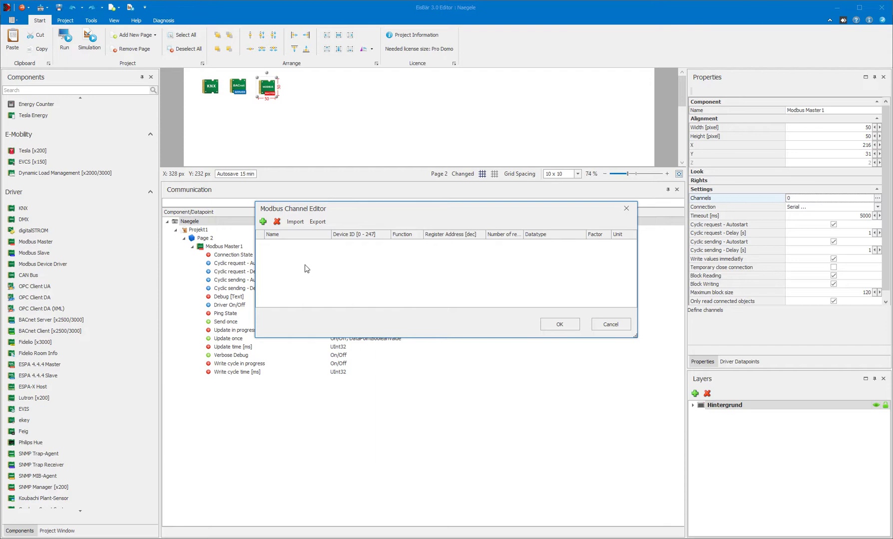
left_click(264, 222)
left_click(263, 221)
left_click(276, 222)
left_click(276, 222)
left_click(291, 223)
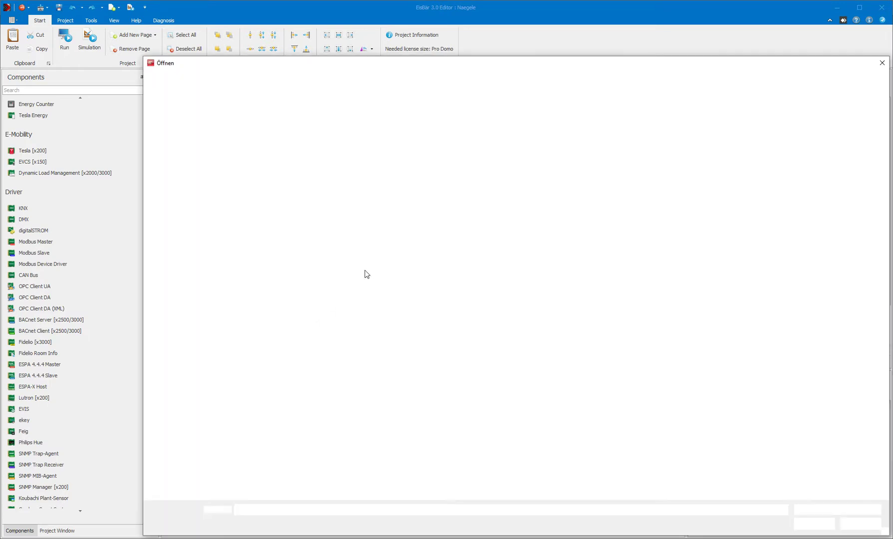
double_click(391, 154)
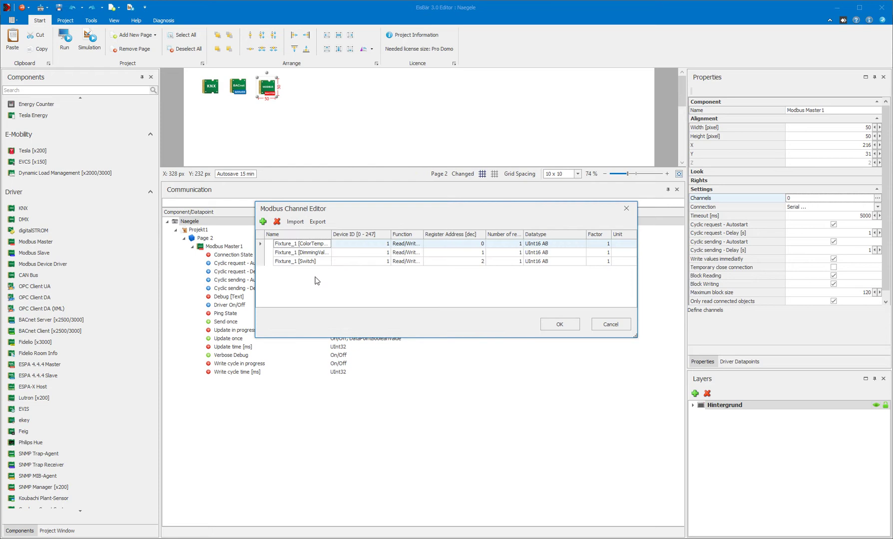
left_click(552, 322)
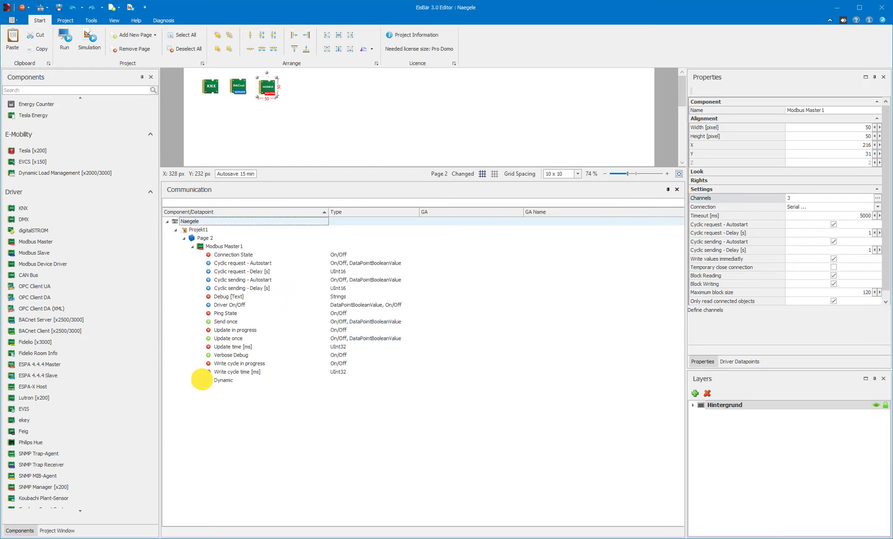
List the Page 2 - KNX1 datapoints by group address, expanding 13 Demoanlage > 1 Geschaltet.
left_click(209, 406)
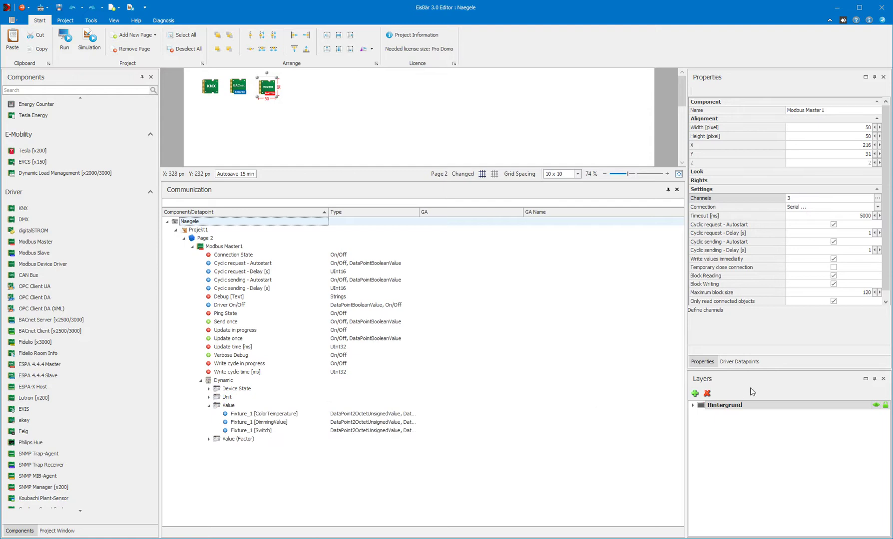
left_click(738, 362)
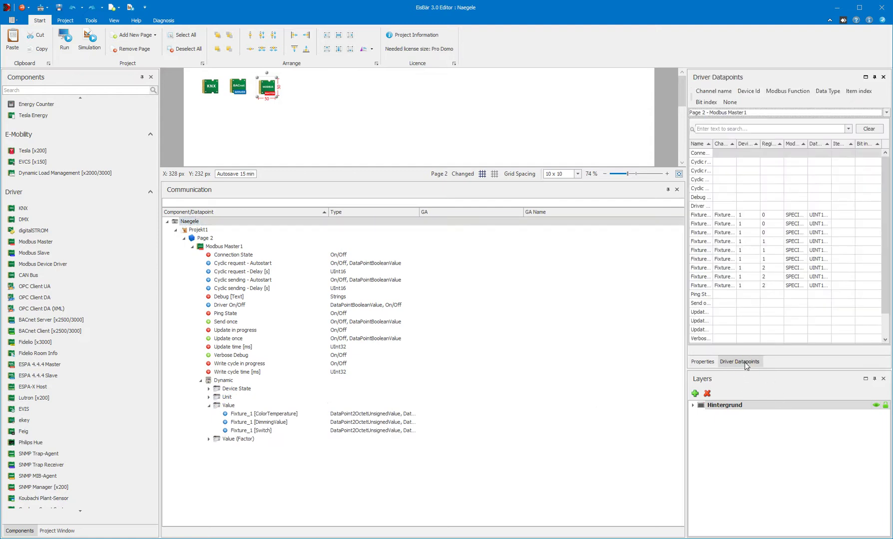
left_click(721, 114)
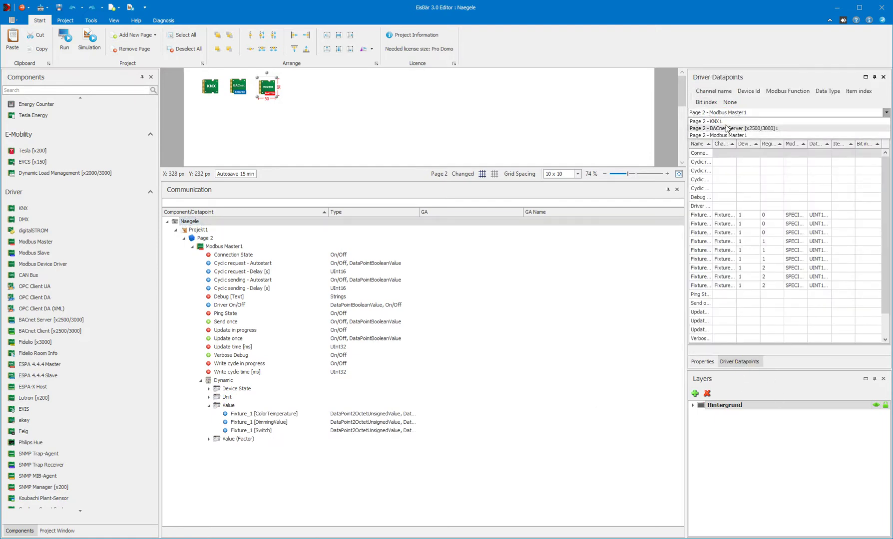
left_click(727, 126)
left_click(715, 92)
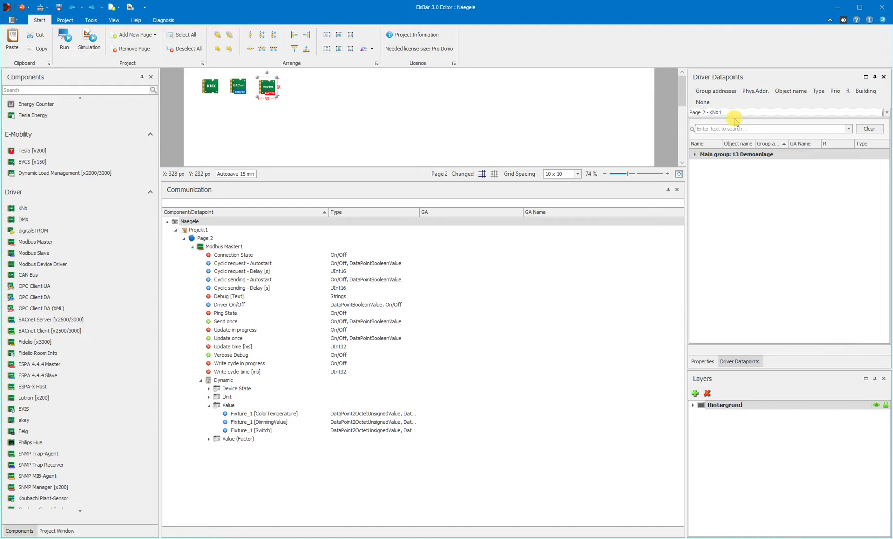
left_click(694, 154)
left_click(705, 167)
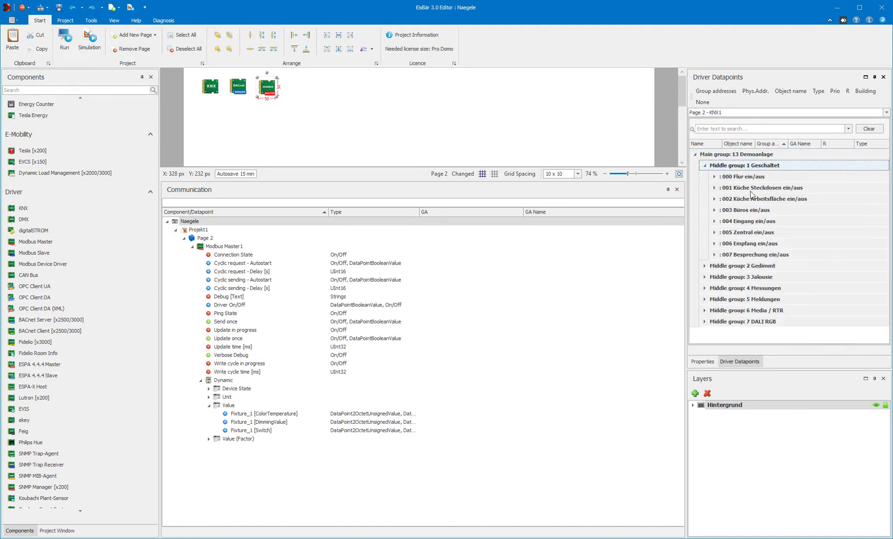
Link Fixture_1 Switch, DimmingValue and ColorTemperature to KNX 13/1/000, 13/2/002 and 13/7/001.
left_click_drag(752, 177, 260, 430)
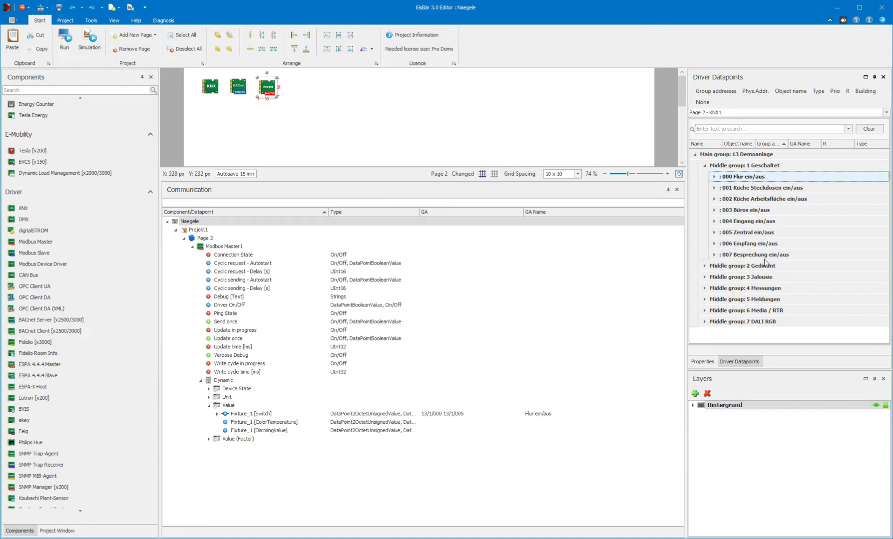
left_click(704, 265)
left_click_drag(779, 299, 259, 430)
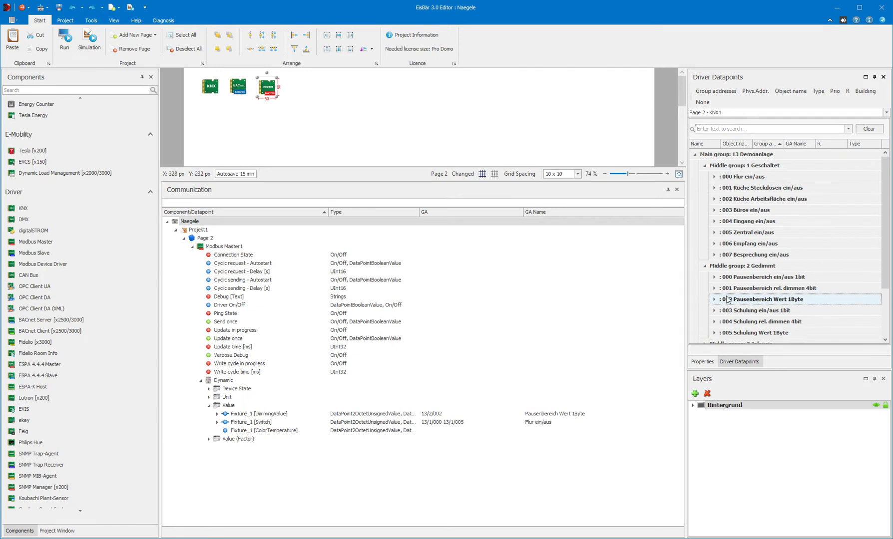
scroll(724, 299, "down", 2)
left_click(702, 332)
left_click_drag(719, 244, 257, 430)
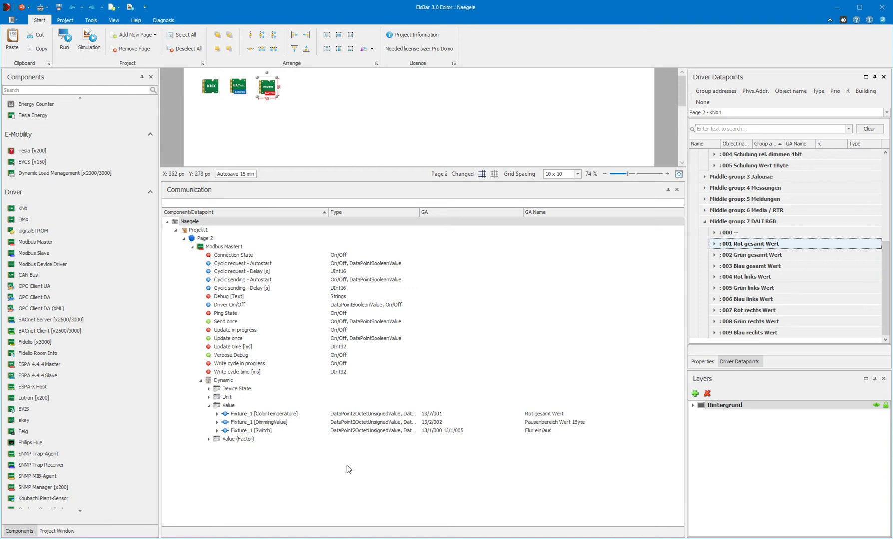
Scroll through the page, then drag the splitter down to enlarge the page canvas.
scroll(91, 385, "down", 10)
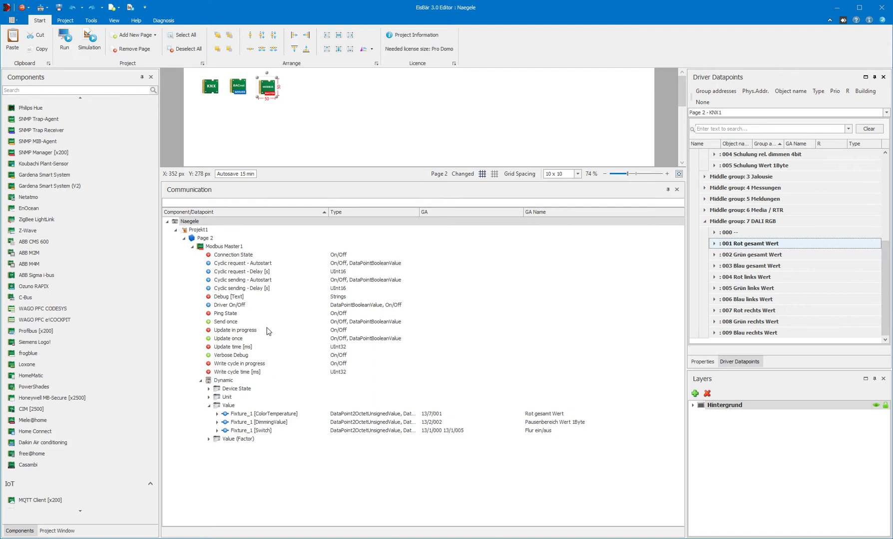
scroll(101, 371, "down", 10)
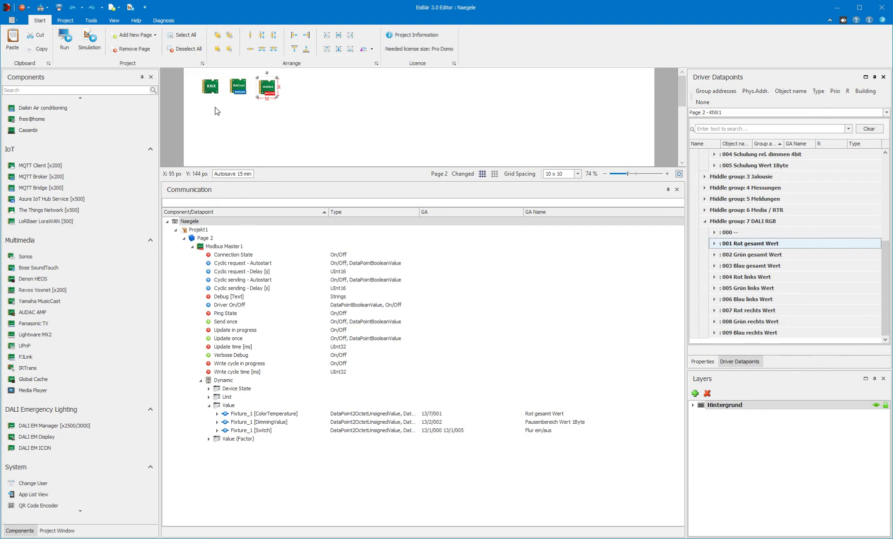
scroll(68, 297, "up", 12)
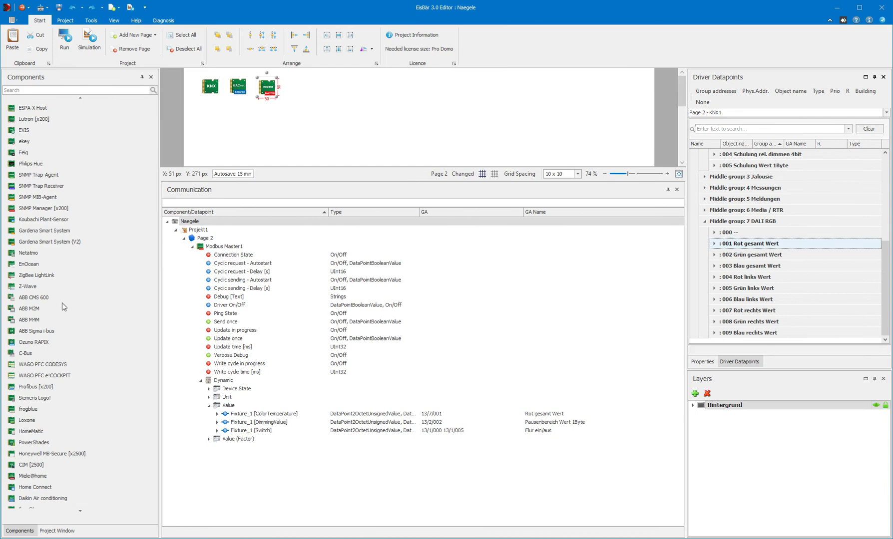
scroll(50, 311, "down", 10)
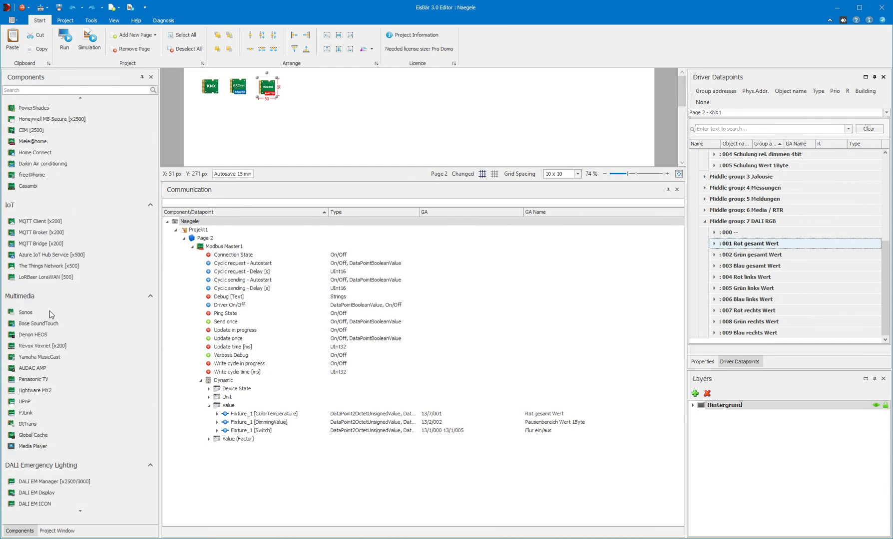
scroll(50, 311, "down", 3)
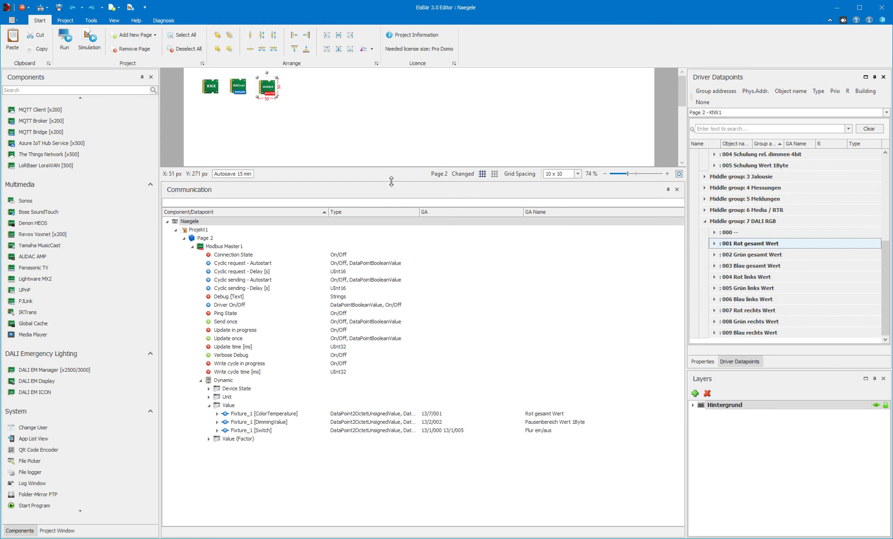
left_click_drag(390, 181, 392, 379)
left_click(57, 531)
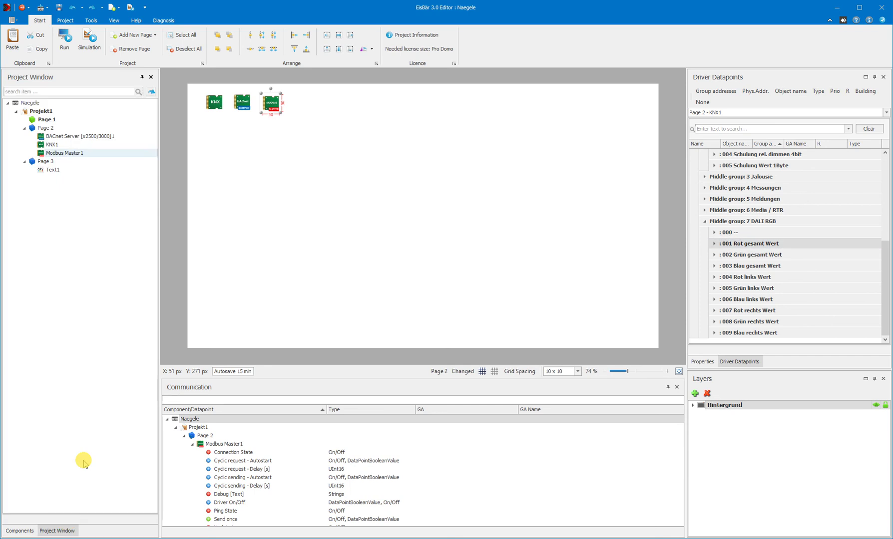
left_click(46, 155)
left_click(50, 163)
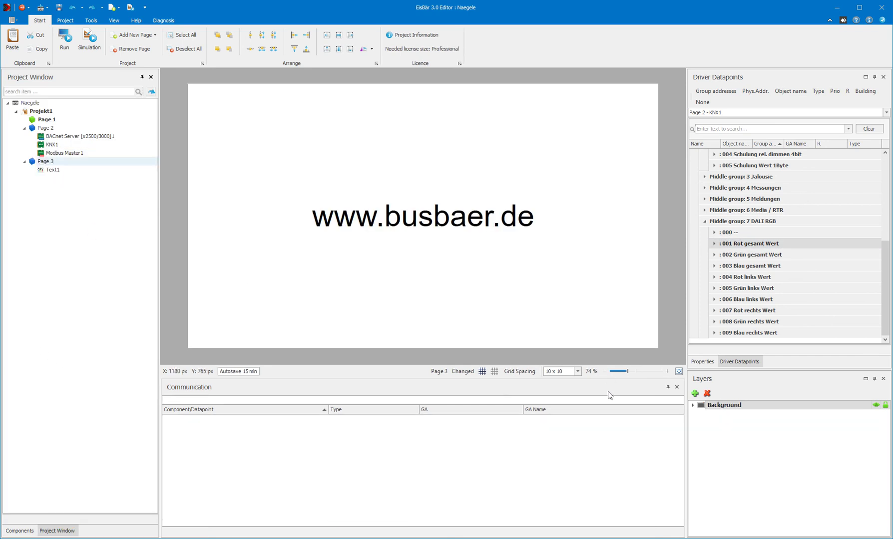